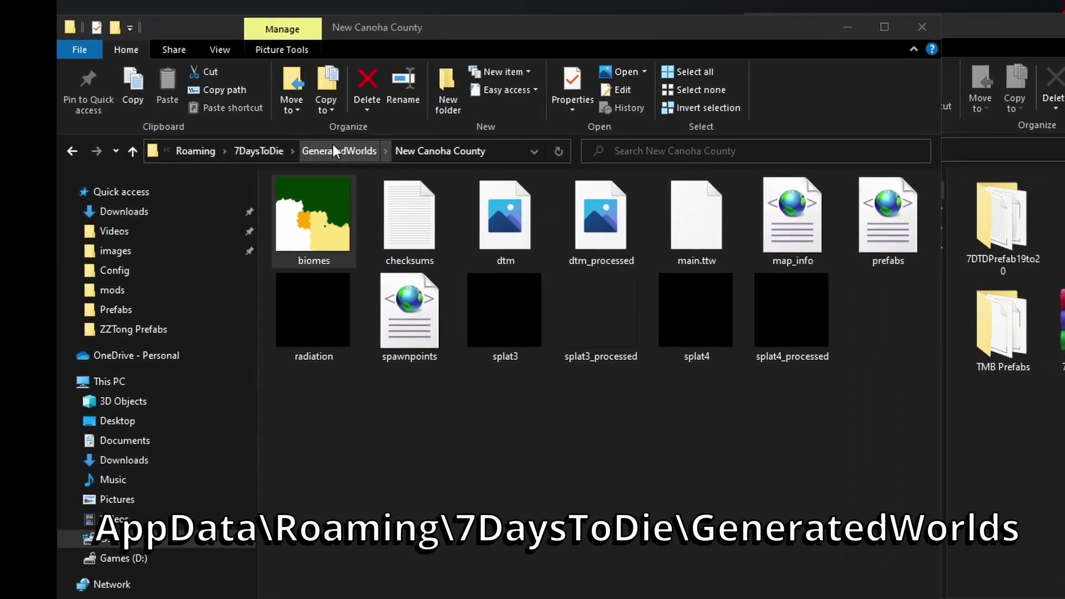
Step: Go up to GeneratedWorlds in File Explorer and open the New Canoha County world folder
{"action": "left_click", "coordinate": [265, 158]}
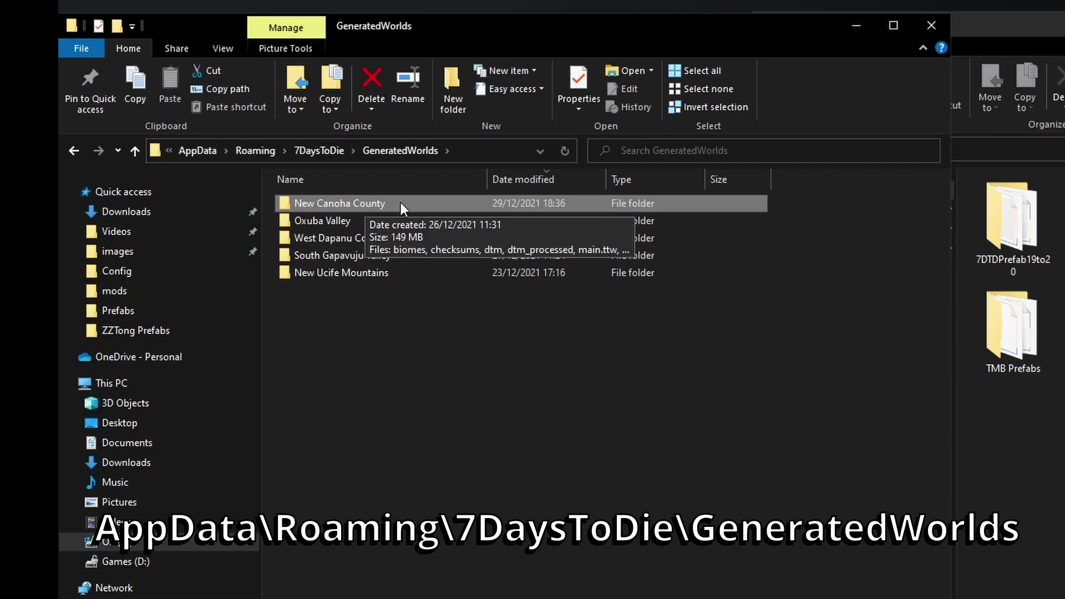
{"action": "double_click", "coordinate": [372, 203]}
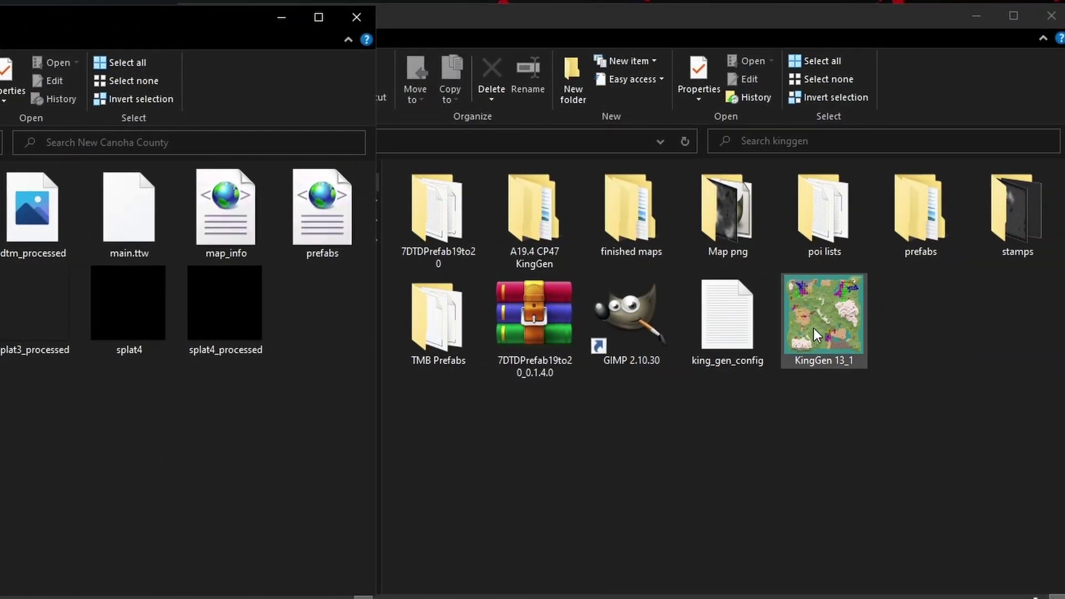
Step: Launch KingGen 13_1 and show its advanced generator settings
{"action": "double_click", "coordinate": [814, 335]}
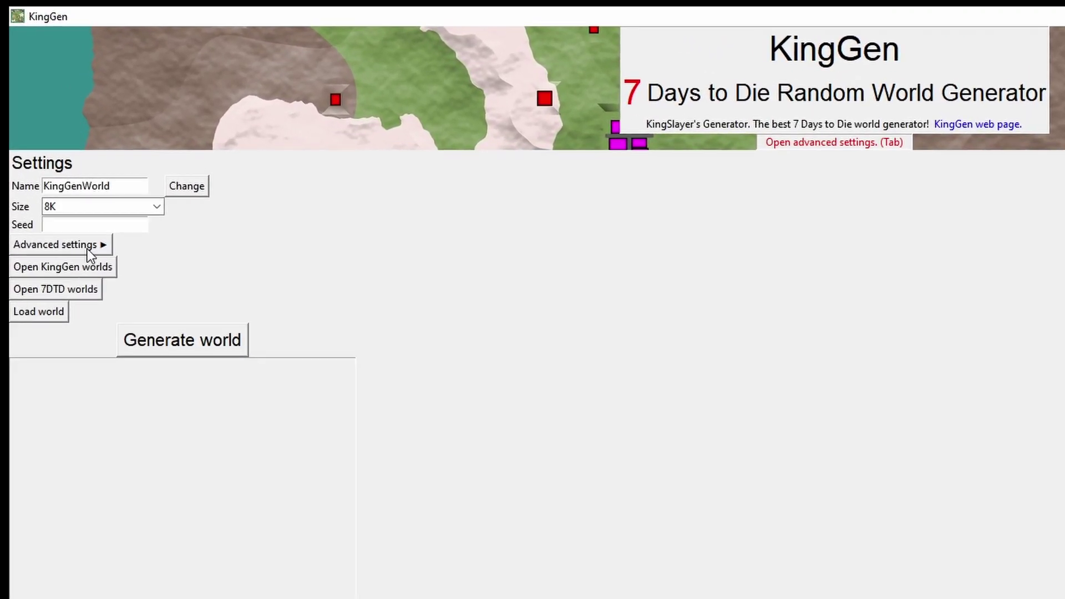
{"action": "left_click", "coordinate": [85, 247]}
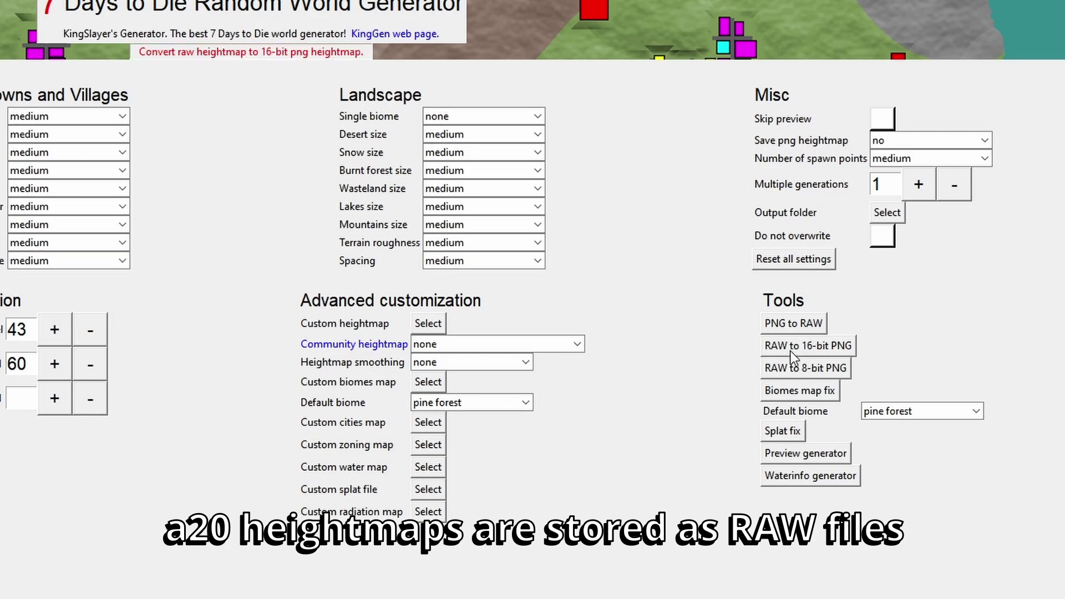
Step: Start a RAW to 16-bit PNG conversion in %appdata%\7DaysToDie\GeneratedWorlds\New Canoha County
{"action": "left_click", "coordinate": [820, 345]}
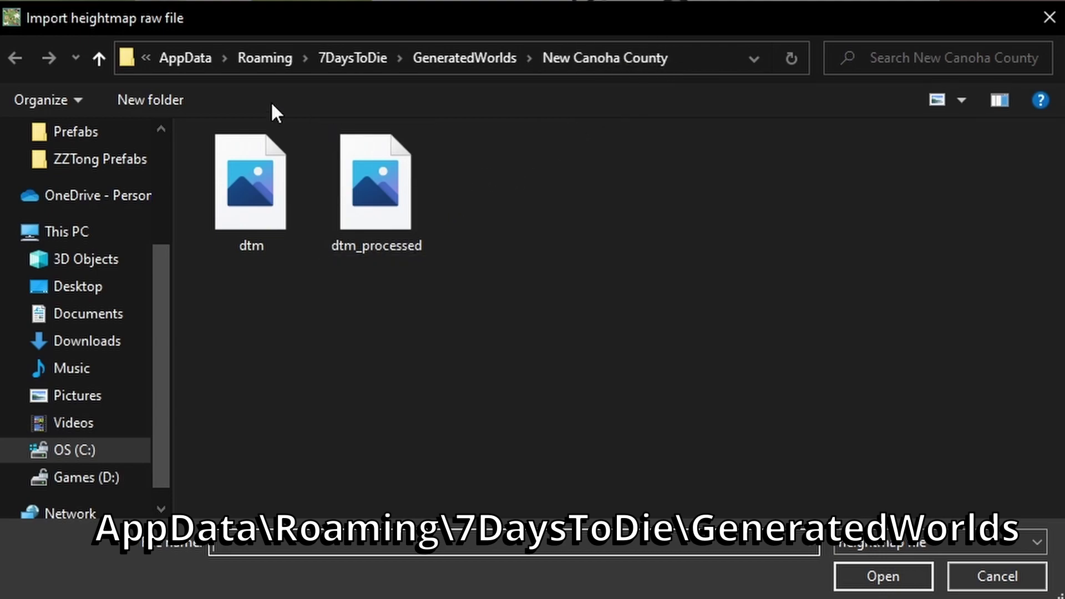
{"action": "key", "text": "alt+d"}
{"action": "key", "text": "BackSpace"}
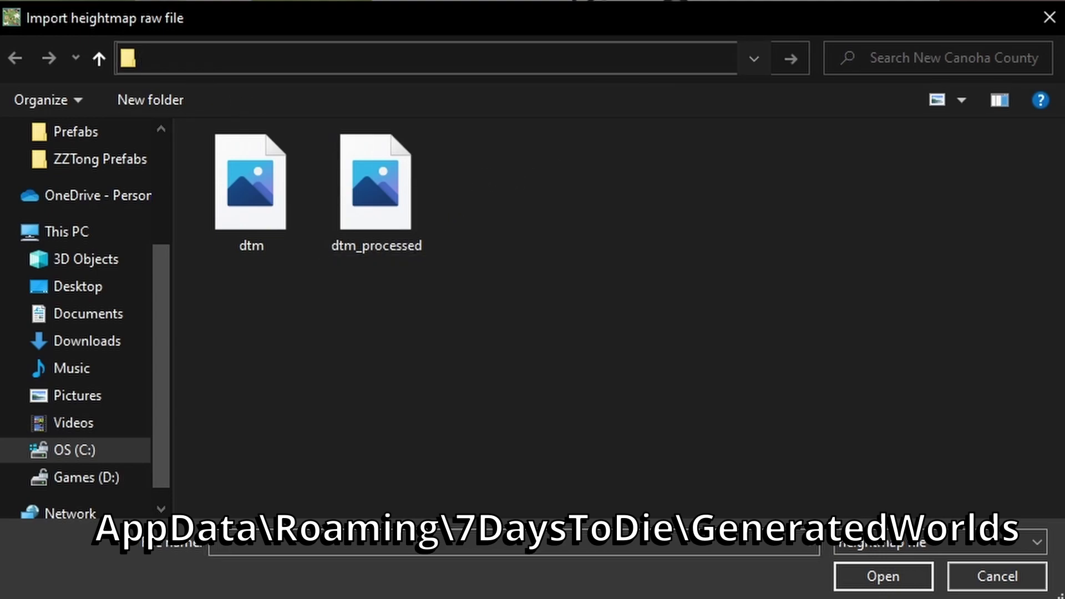
{"action": "type", "text": "%appdata%"}
{"action": "key", "text": "Return"}
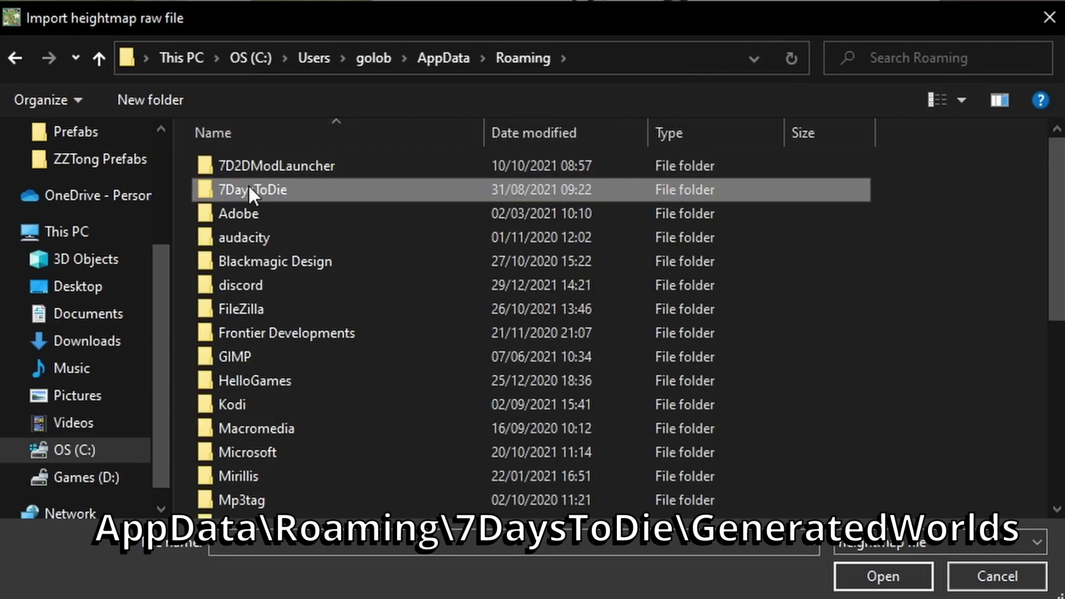
{"action": "double_click", "coordinate": [291, 192]}
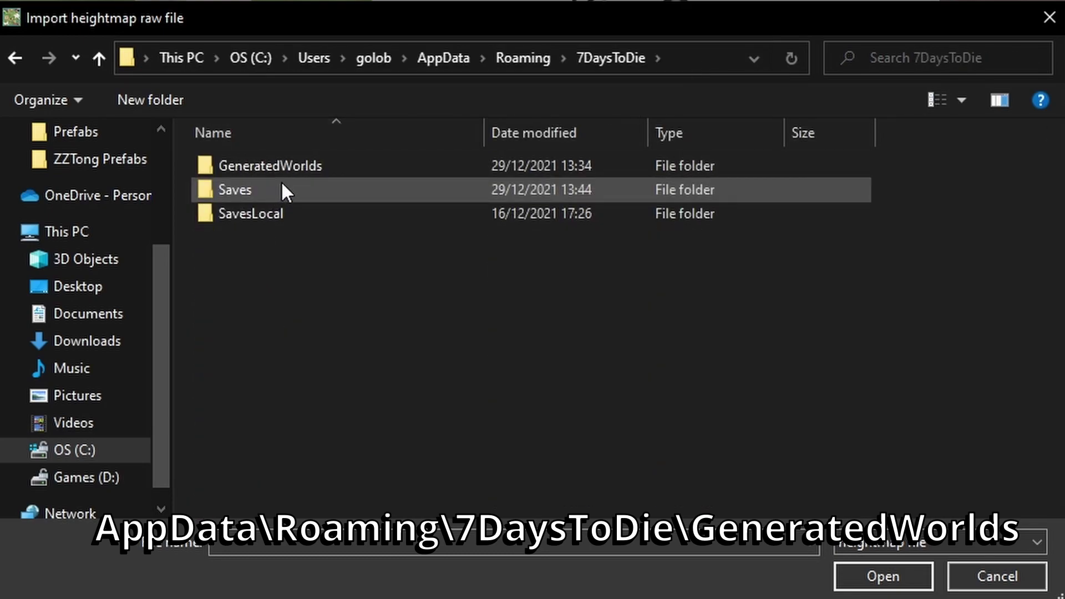
{"action": "double_click", "coordinate": [291, 165]}
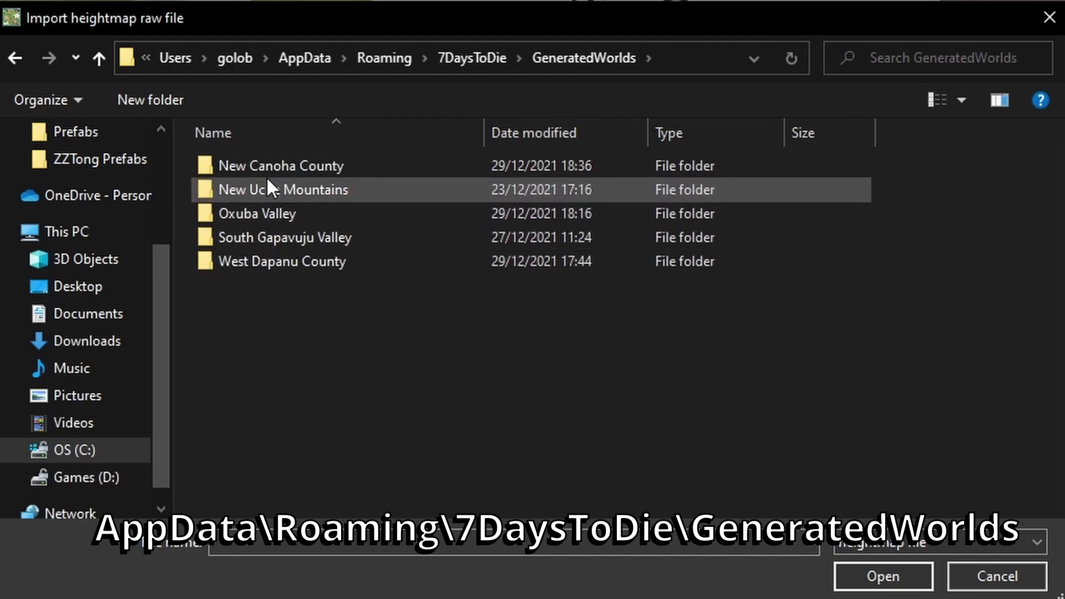
{"action": "double_click", "coordinate": [334, 165]}
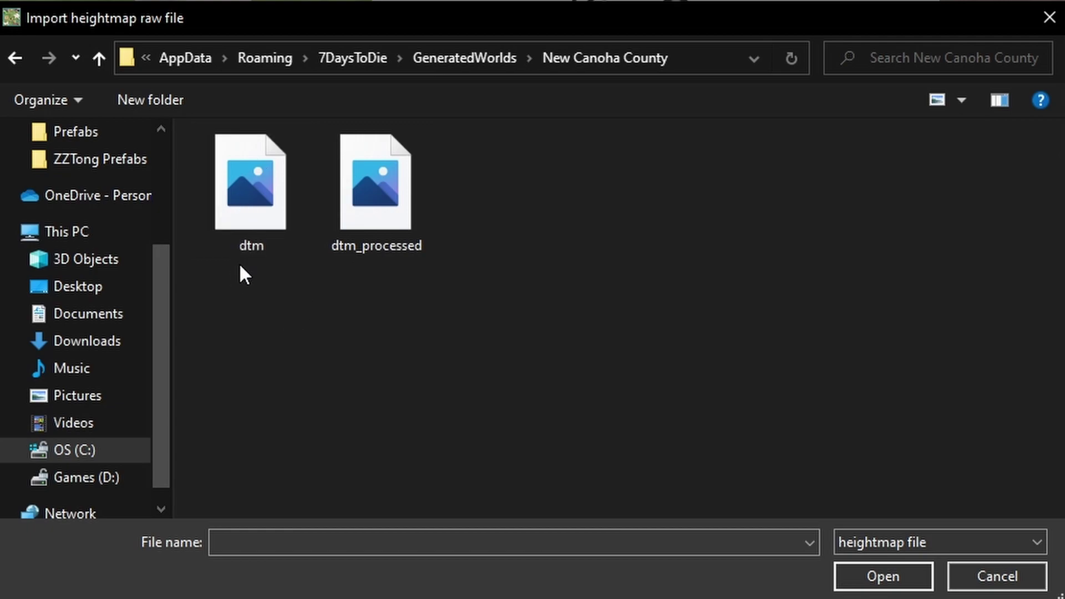
Step: Convert the dtm heightmap and save the 16-bit PNG as hm
{"action": "left_click", "coordinate": [253, 190]}
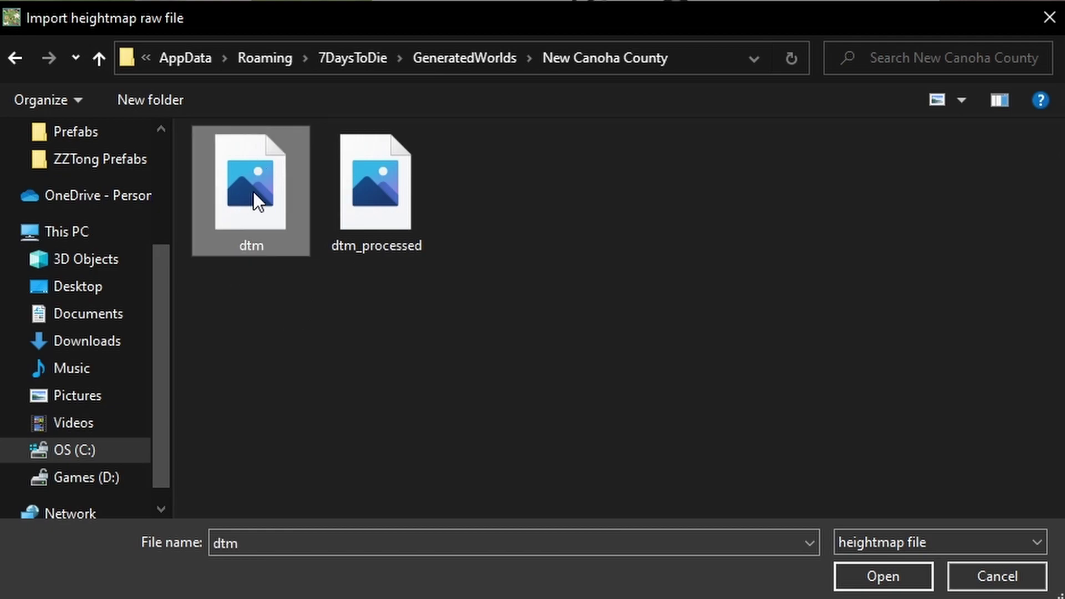
{"action": "left_click", "coordinate": [885, 588]}
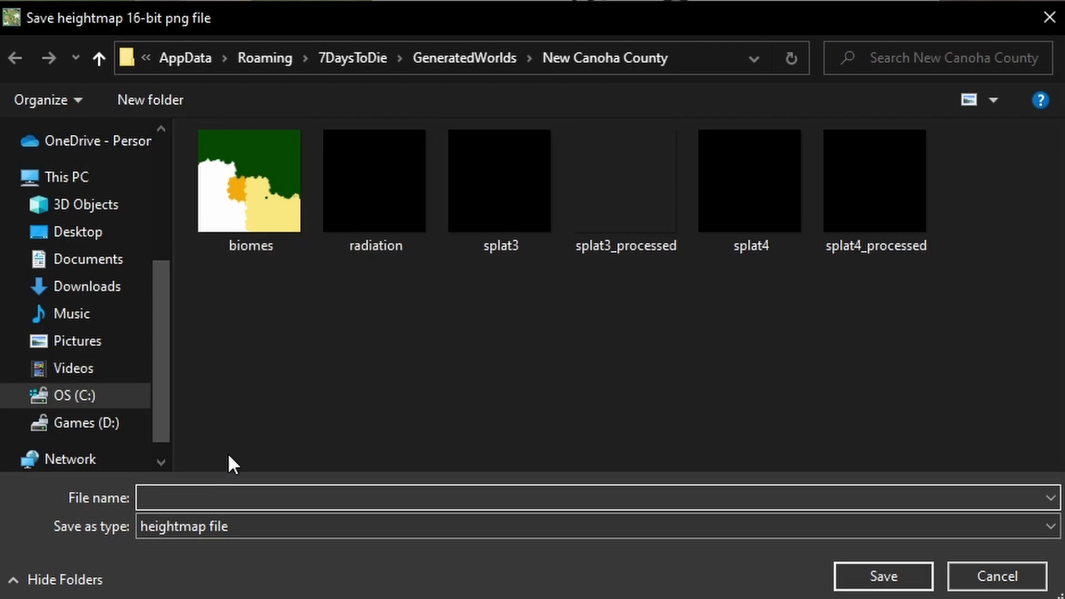
{"action": "left_click", "coordinate": [209, 501]}
{"action": "type", "text": "hm"}
{"action": "left_click", "coordinate": [902, 578]}
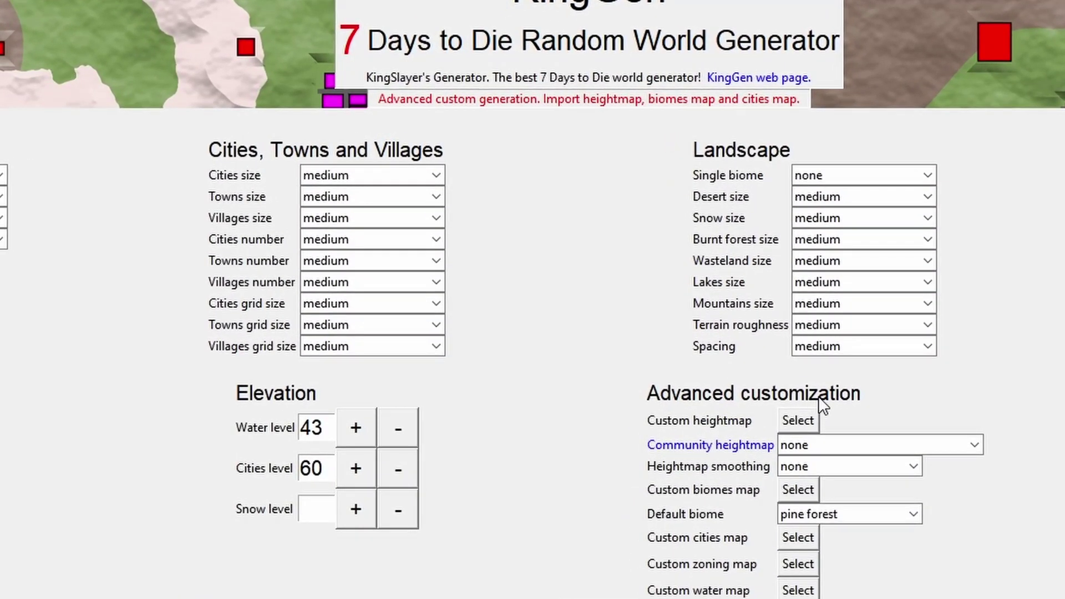
Step: Set the custom heightmap to hm.png from the New Canoha County folder
{"action": "left_click", "coordinate": [799, 423]}
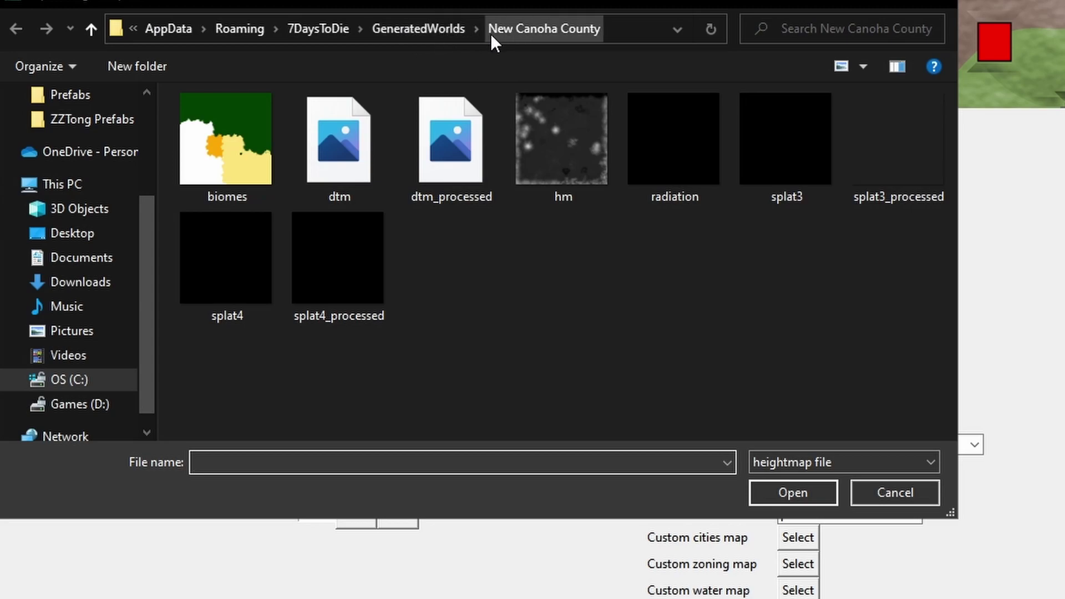
{"action": "left_click", "coordinate": [551, 28]}
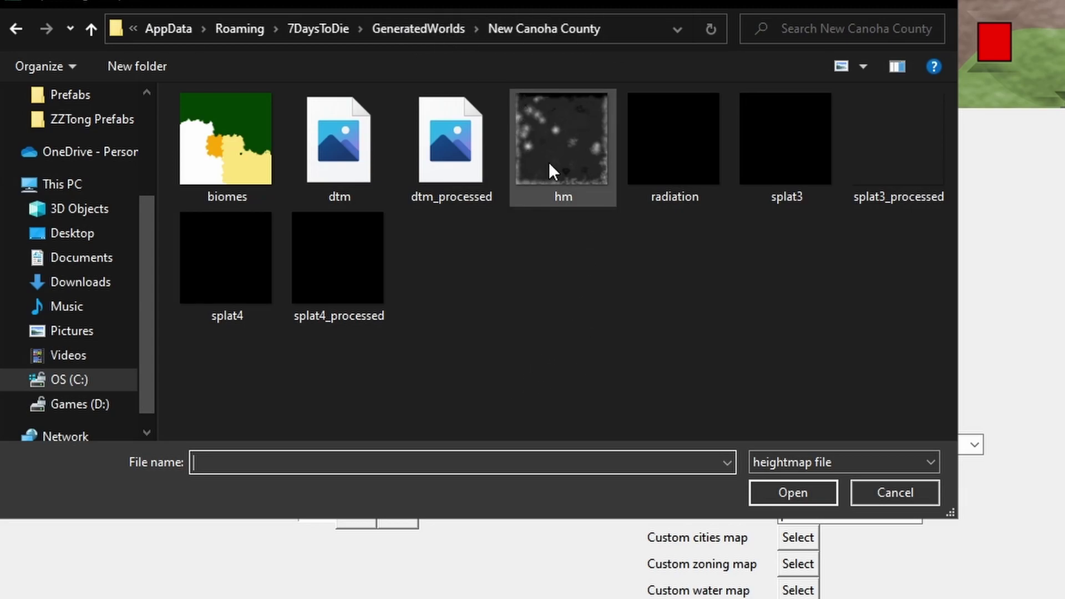
{"action": "mouse_move", "coordinate": [550, 118]}
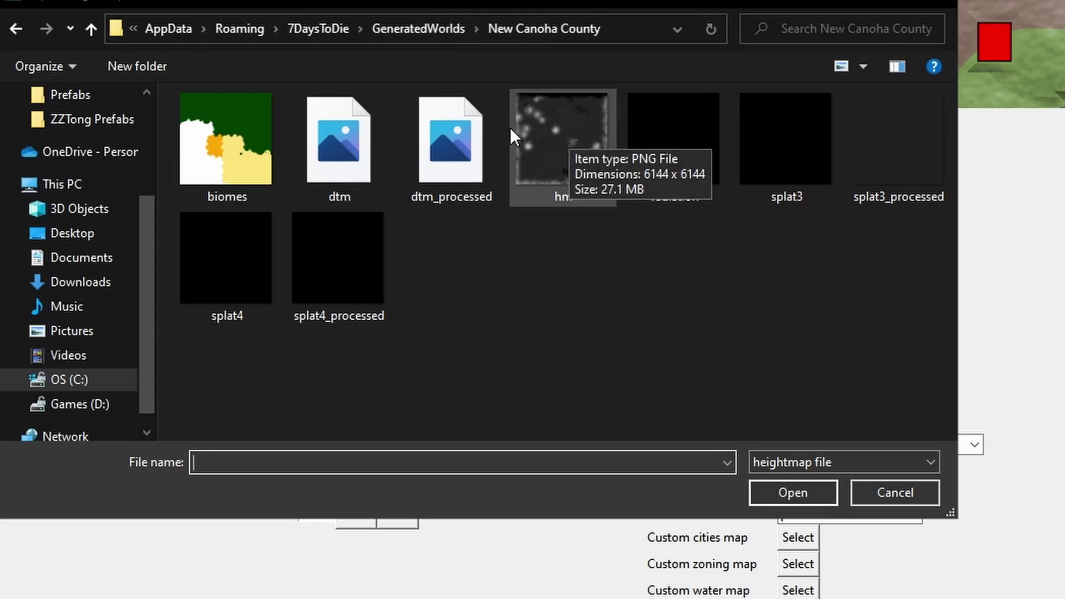
{"action": "left_click", "coordinate": [540, 112]}
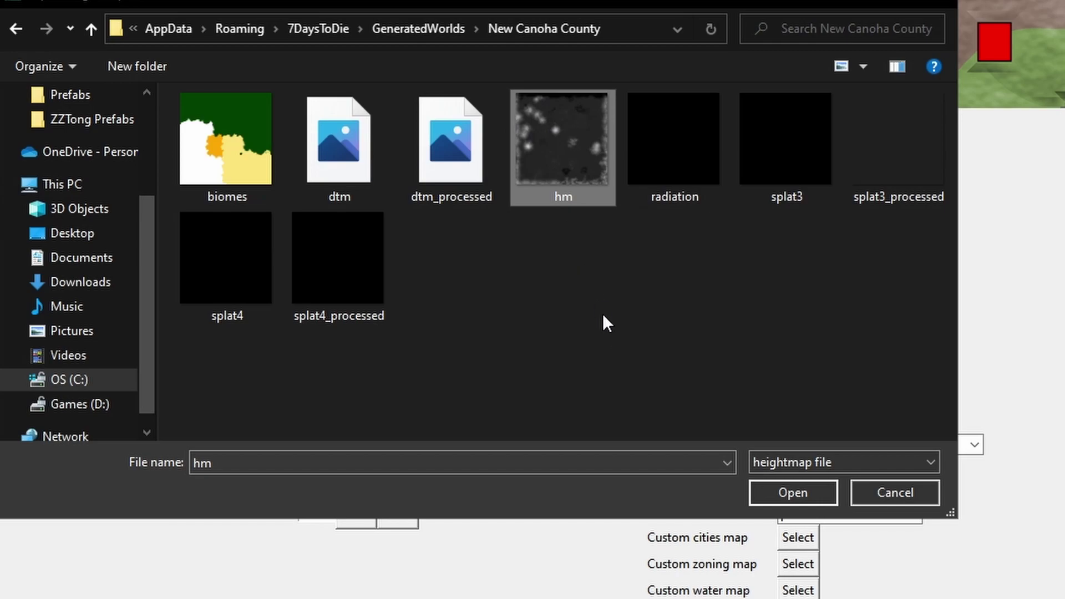
{"action": "left_click", "coordinate": [810, 491]}
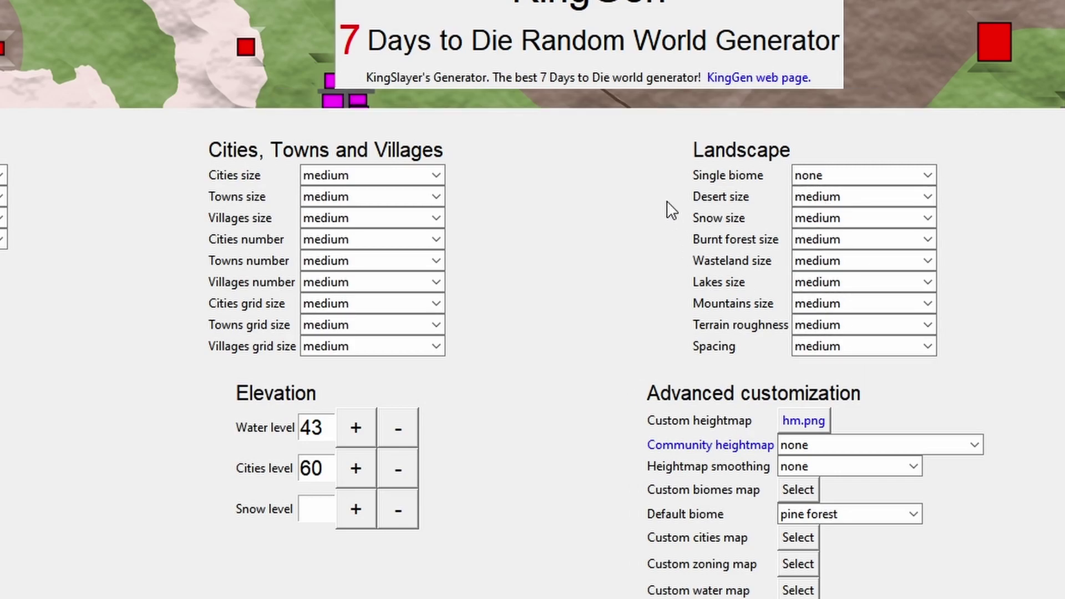
Step: Set Desert, Burnt forest and Wasteland sizes to none, keeping Snow size at medium
{"action": "left_click", "coordinate": [854, 206]}
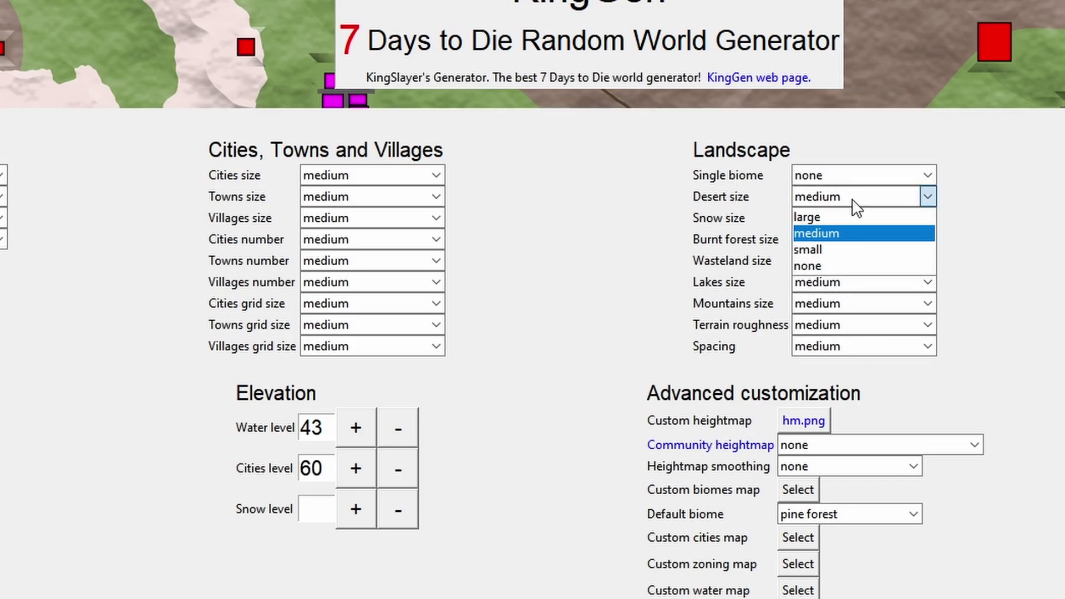
{"action": "left_click", "coordinate": [838, 263]}
{"action": "left_click", "coordinate": [832, 221]}
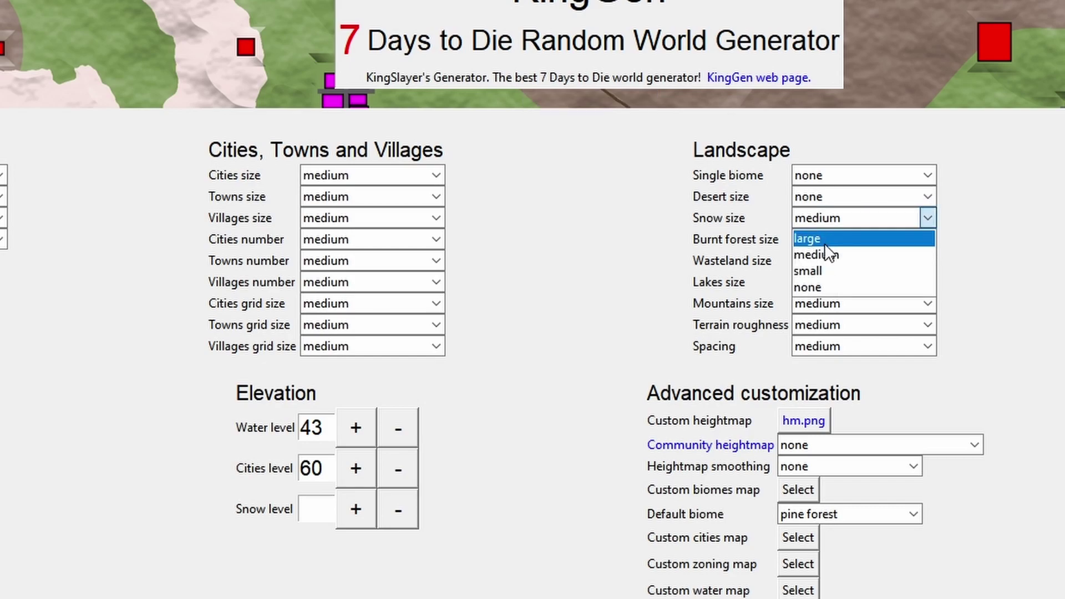
{"action": "left_click", "coordinate": [808, 217]}
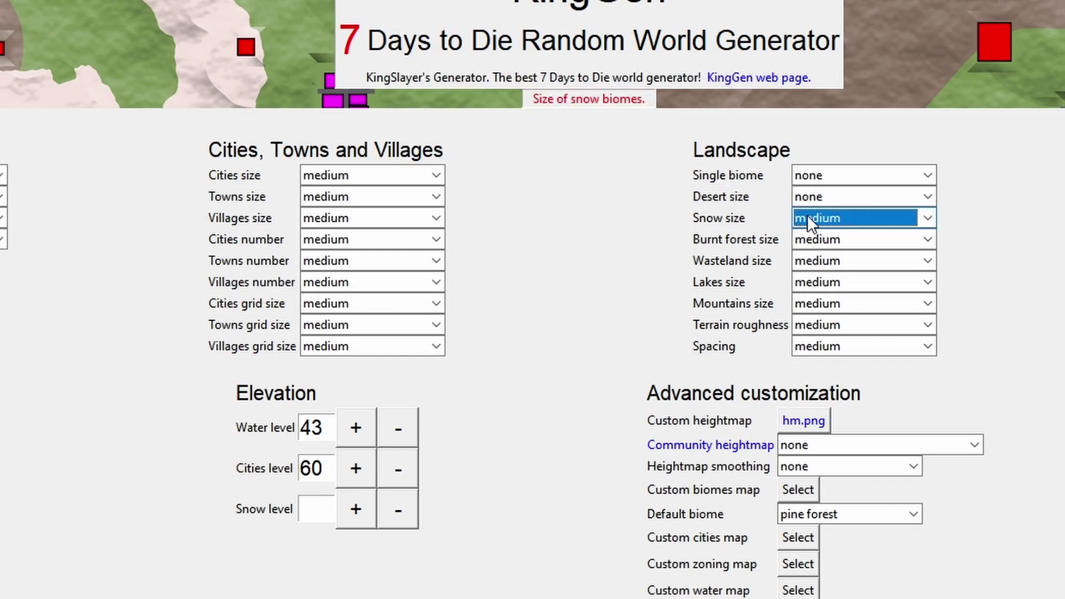
{"action": "left_click", "coordinate": [836, 239]}
{"action": "left_click", "coordinate": [825, 309]}
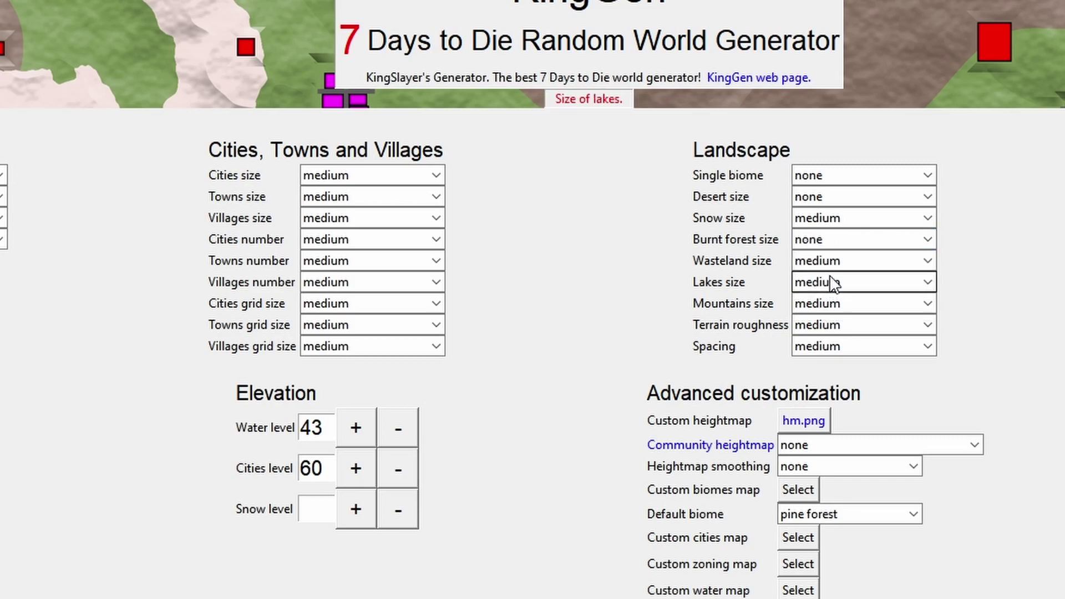
{"action": "left_click", "coordinate": [831, 261]}
{"action": "left_click", "coordinate": [815, 328]}
{"action": "left_click", "coordinate": [806, 303]}
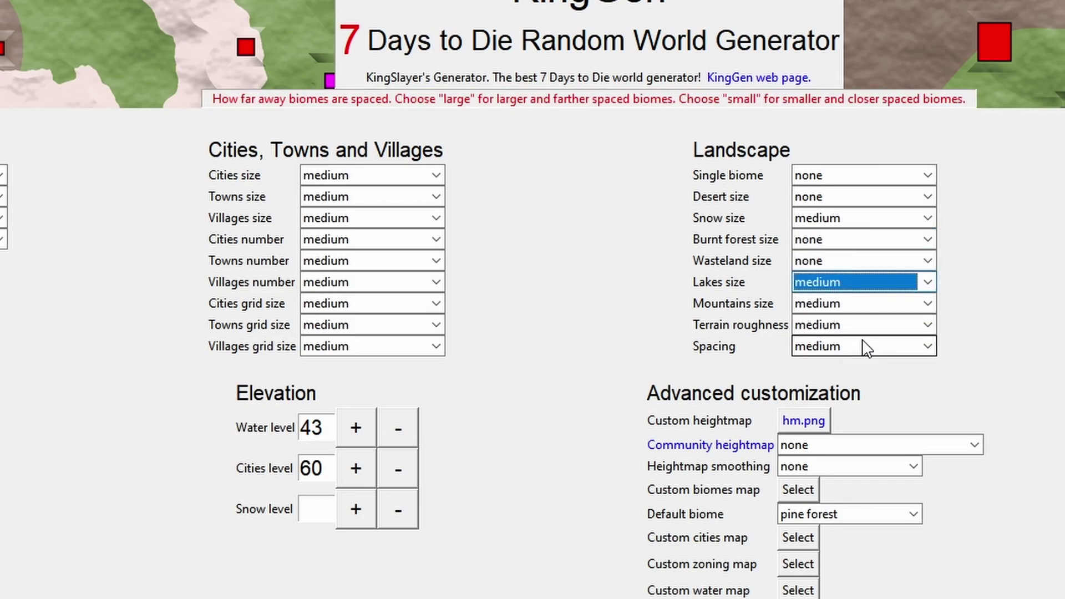
{"action": "left_click", "coordinate": [517, 391]}
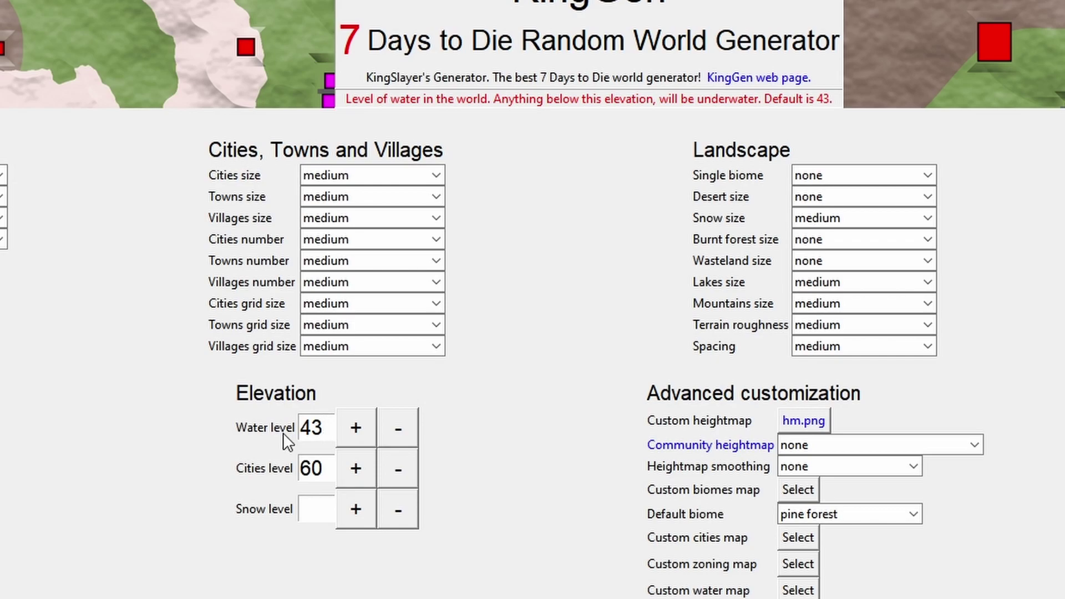
Step: Change the water level from 43 to 30
{"action": "left_click_drag", "start_coordinate": [330, 426], "coordinate": [202, 428]}
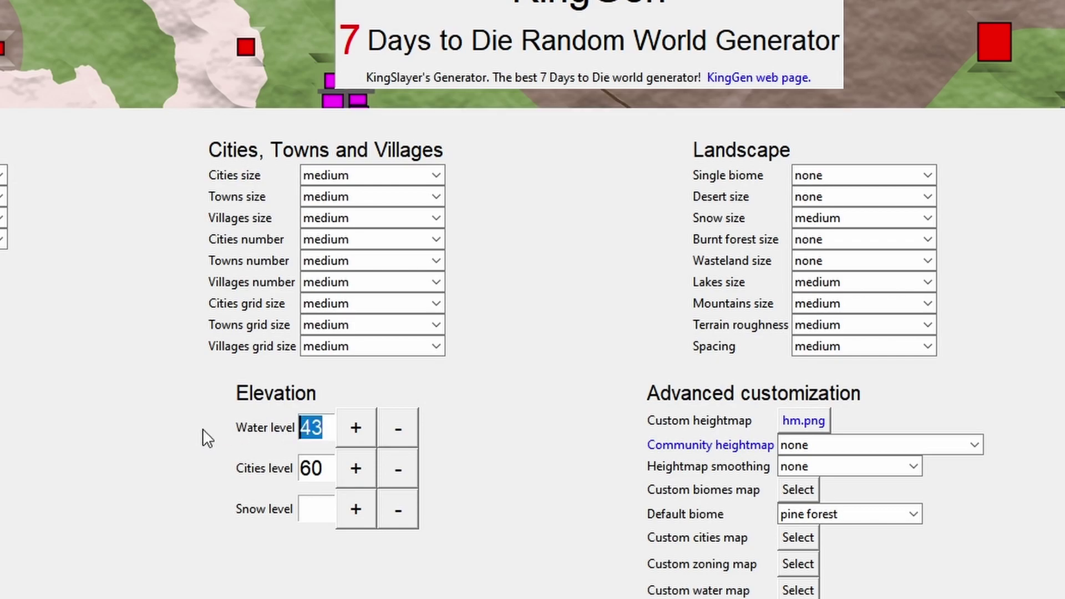
{"action": "type", "text": "30"}
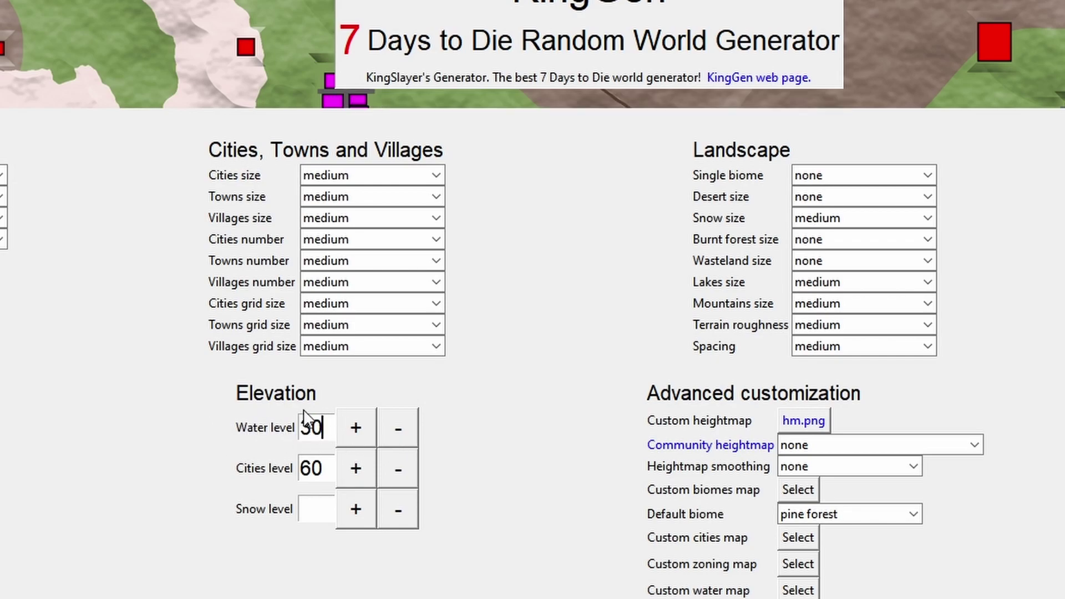
{"action": "mouse_move", "coordinate": [330, 429]}
{"action": "left_click", "coordinate": [319, 427]}
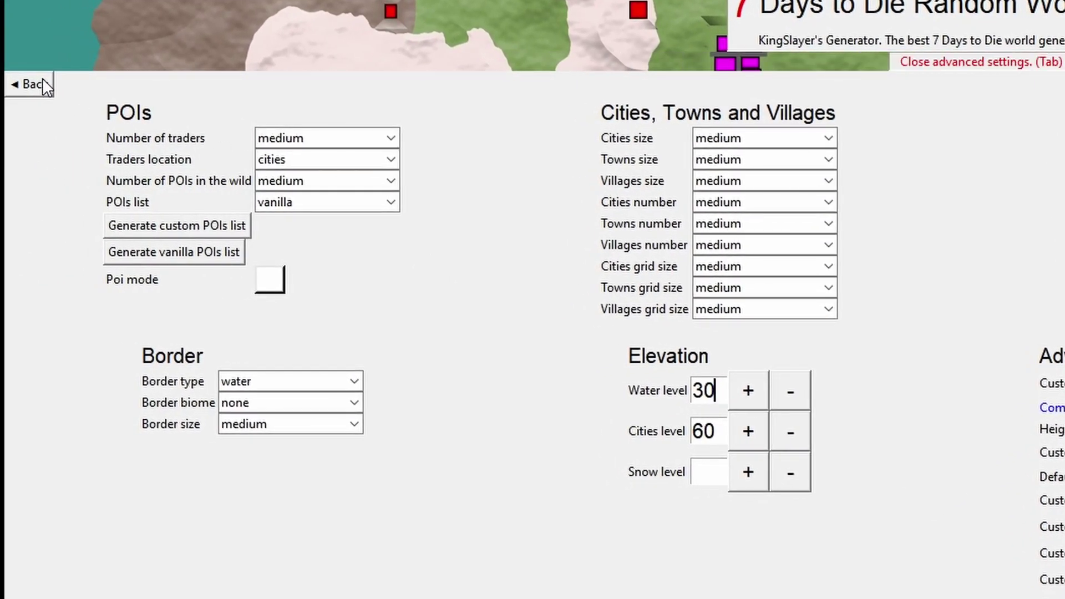
Step: Return to the main settings, set world size to 6K, and generate the world
{"action": "left_click", "coordinate": [34, 87]}
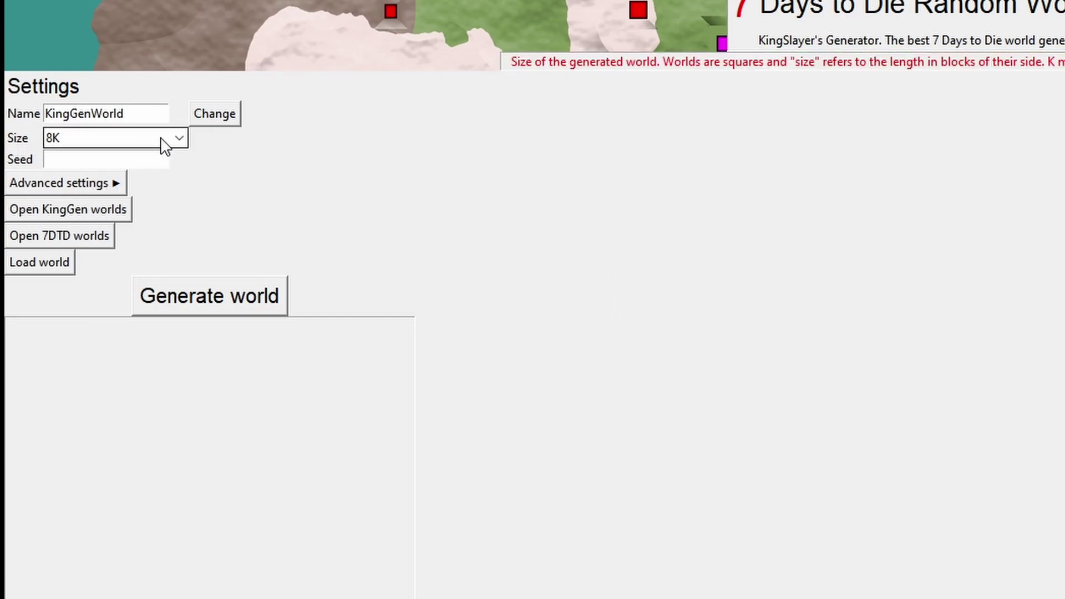
{"action": "left_click", "coordinate": [177, 137]}
{"action": "left_click", "coordinate": [75, 175]}
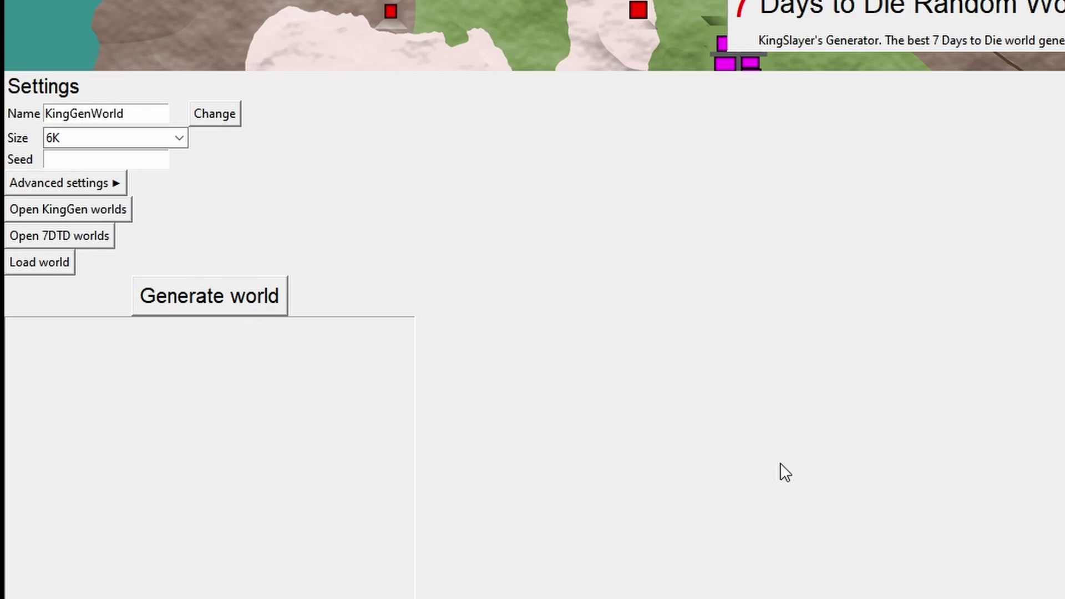
{"action": "left_click", "coordinate": [267, 295]}
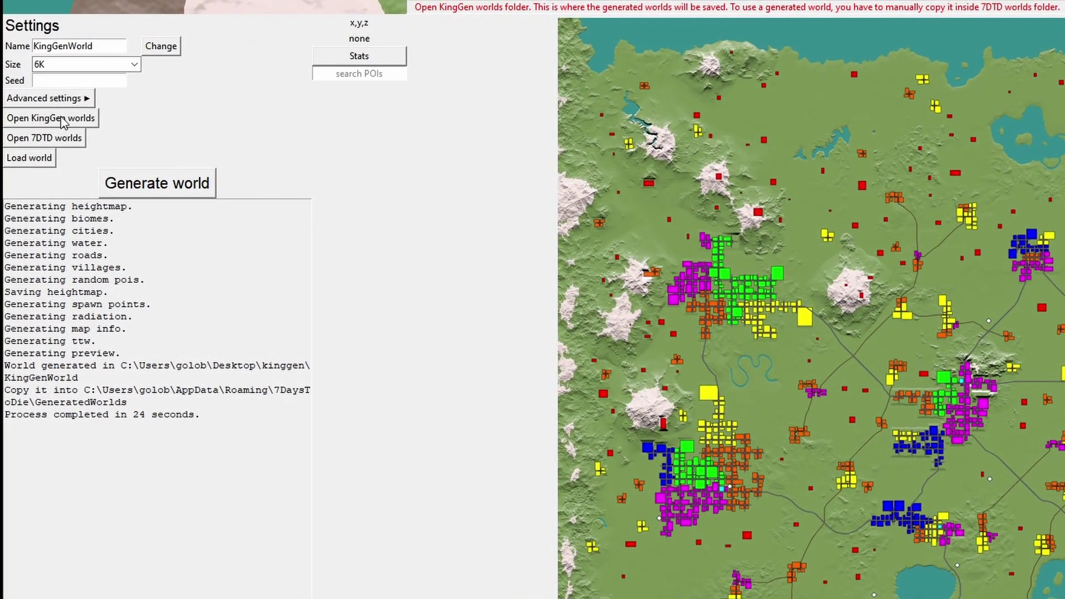
Step: Open the generated KingGenWorld folder and bring up the actions for its biomes image
{"action": "left_click", "coordinate": [62, 119]}
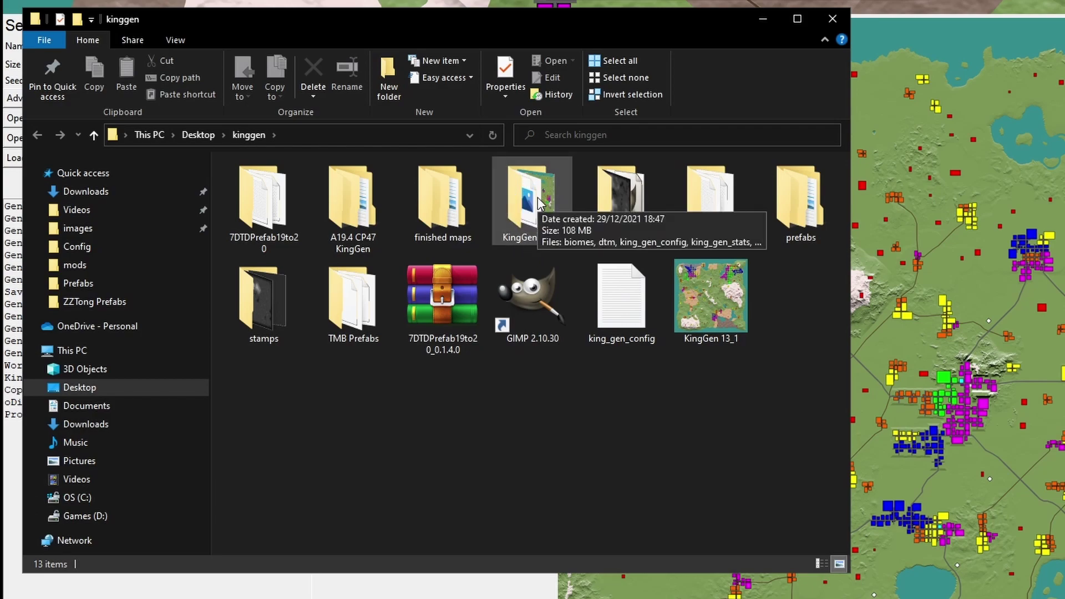
{"action": "double_click", "coordinate": [537, 198]}
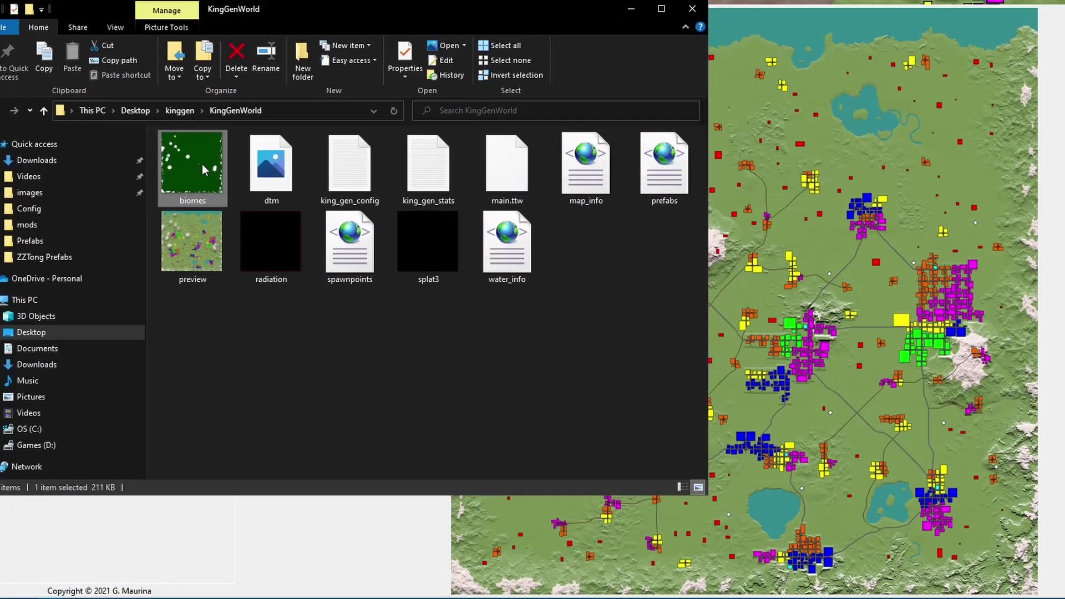
{"action": "right_click", "coordinate": [197, 224]}
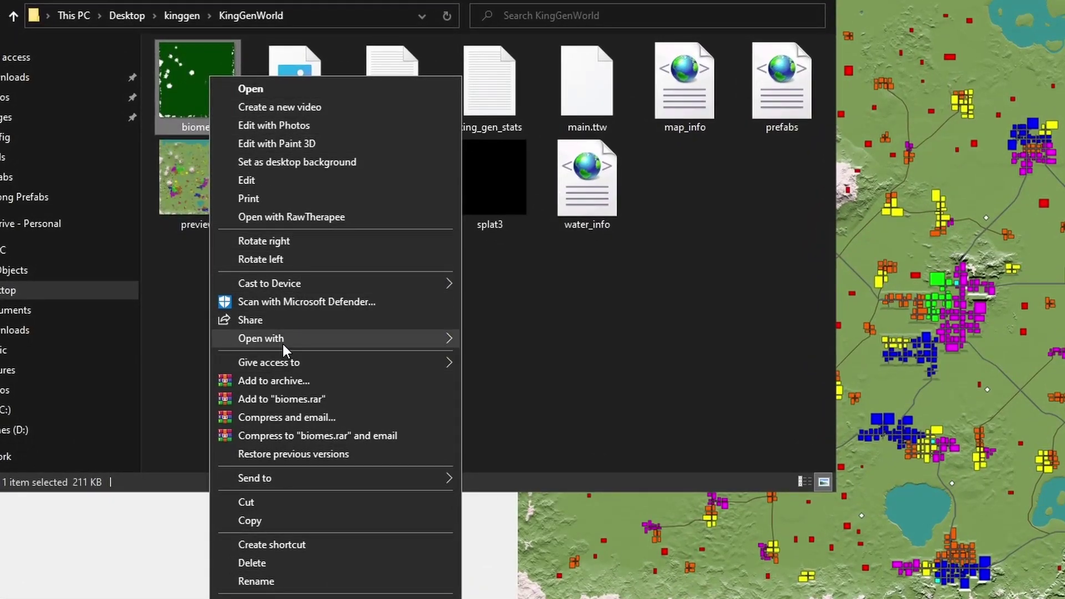
Step: Open the KingGen biomes.png in GIMP, zoom out, and bring up the File Explorer windows
{"action": "mouse_move", "coordinate": [277, 350]}
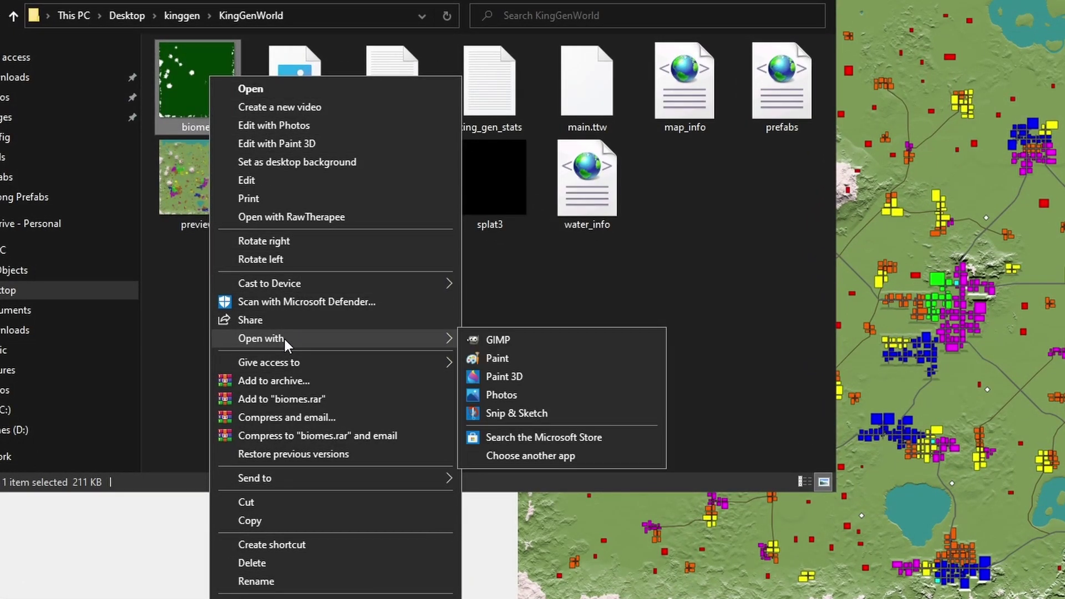
{"action": "left_click", "coordinate": [548, 337]}
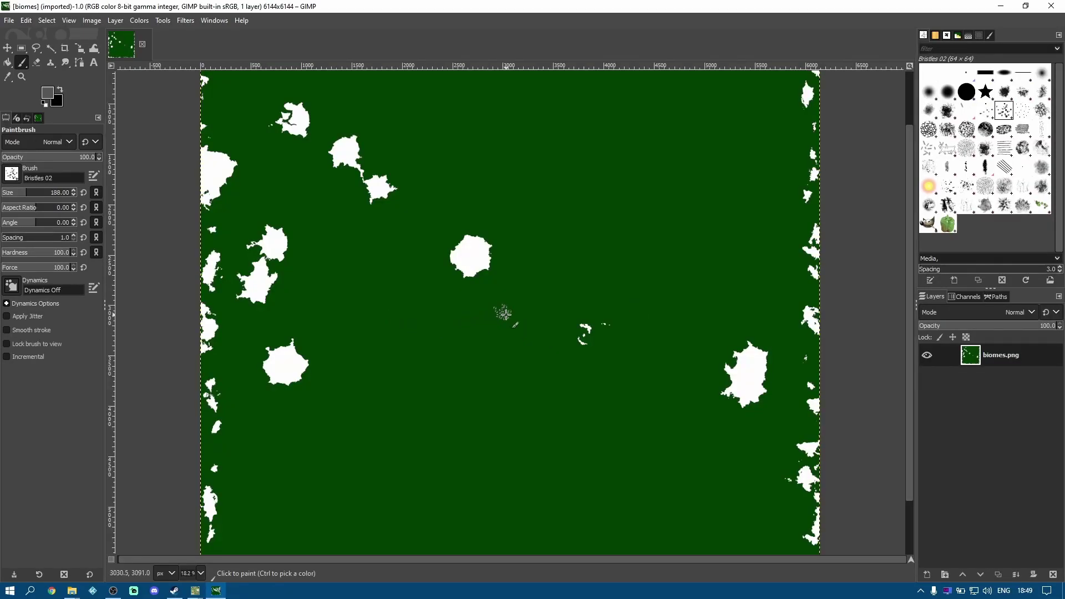
{"action": "scroll", "coordinate": [534, 331], "scroll_direction": "down", "scroll_amount": 1}
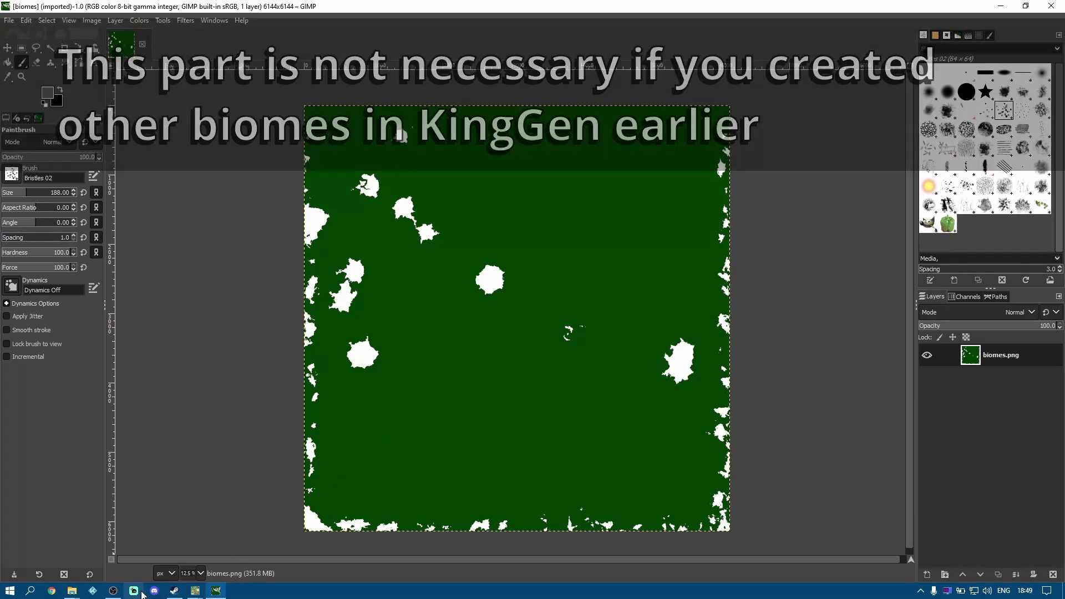
{"action": "left_click", "coordinate": [72, 590]}
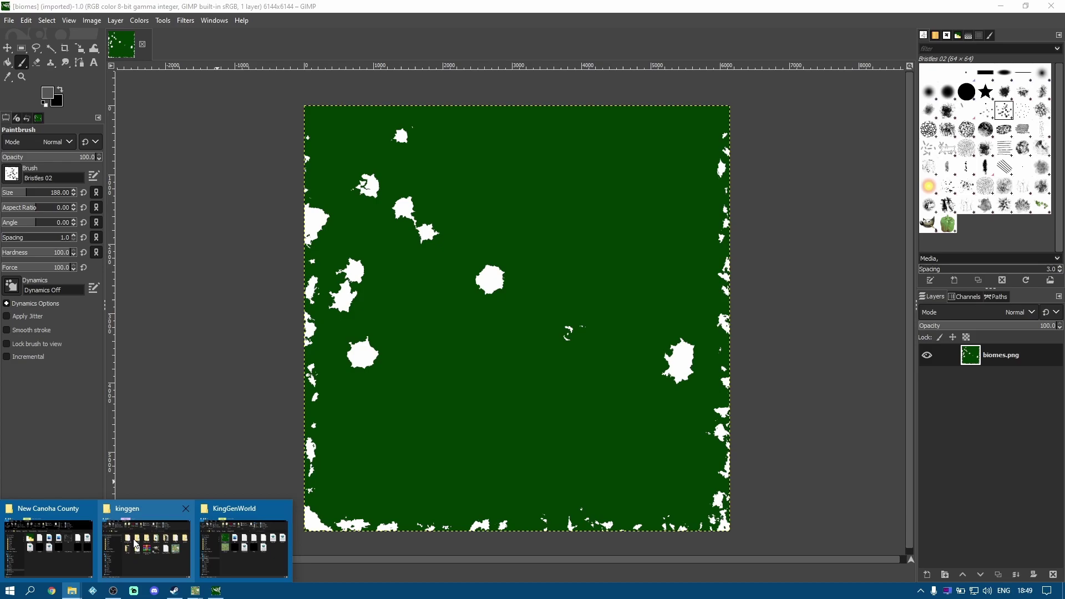
Step: Open the New Canoha County biomes.png in GIMP too, then return to the KingGen biomes image
{"action": "left_click", "coordinate": [72, 560]}
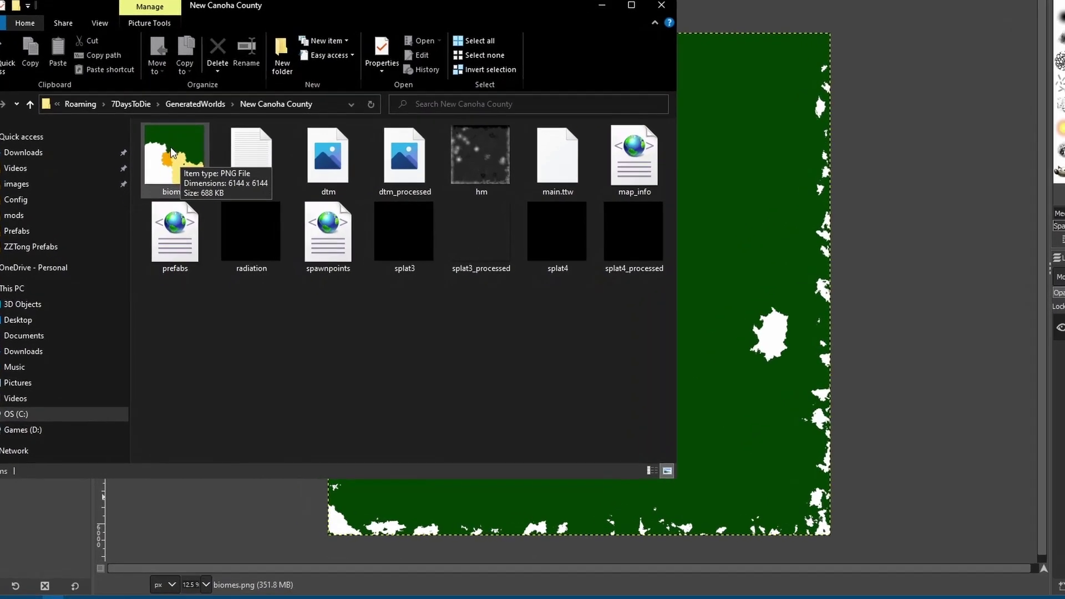
{"action": "right_click", "coordinate": [171, 203]}
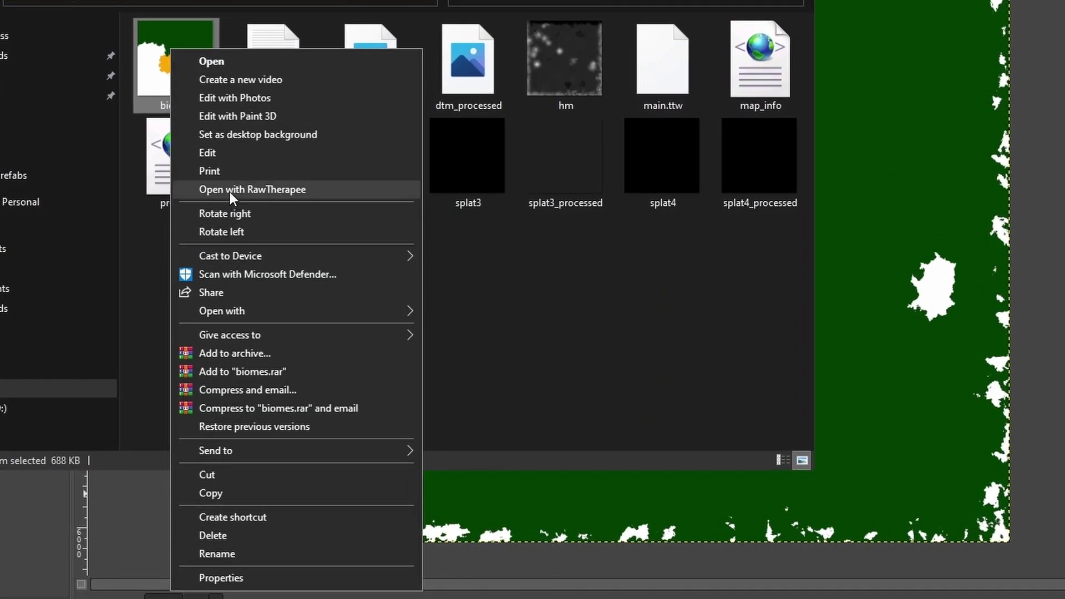
{"action": "mouse_move", "coordinate": [232, 311]}
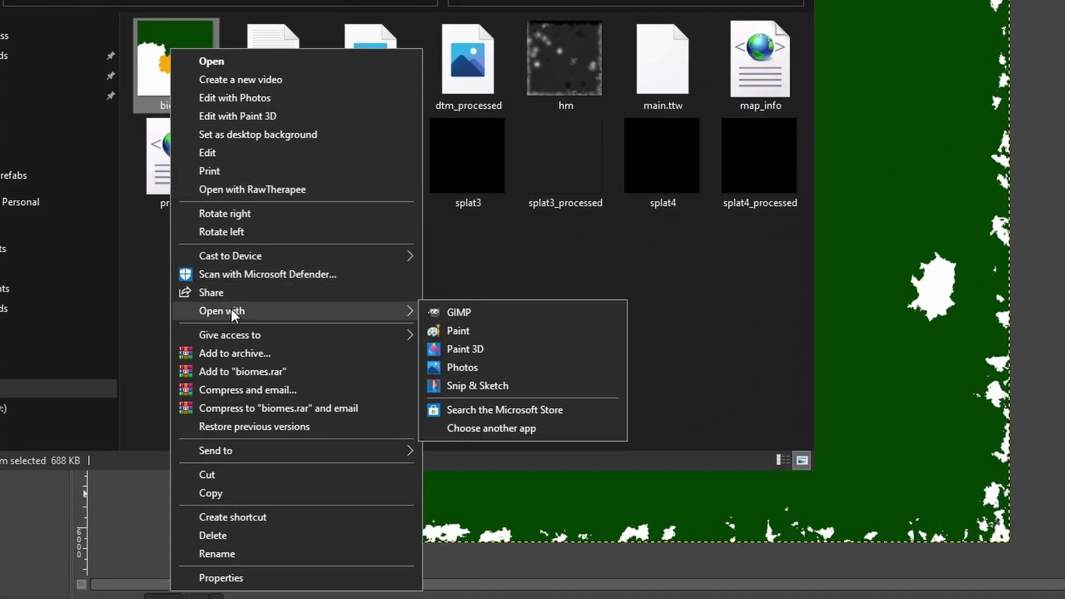
{"action": "left_click", "coordinate": [458, 311]}
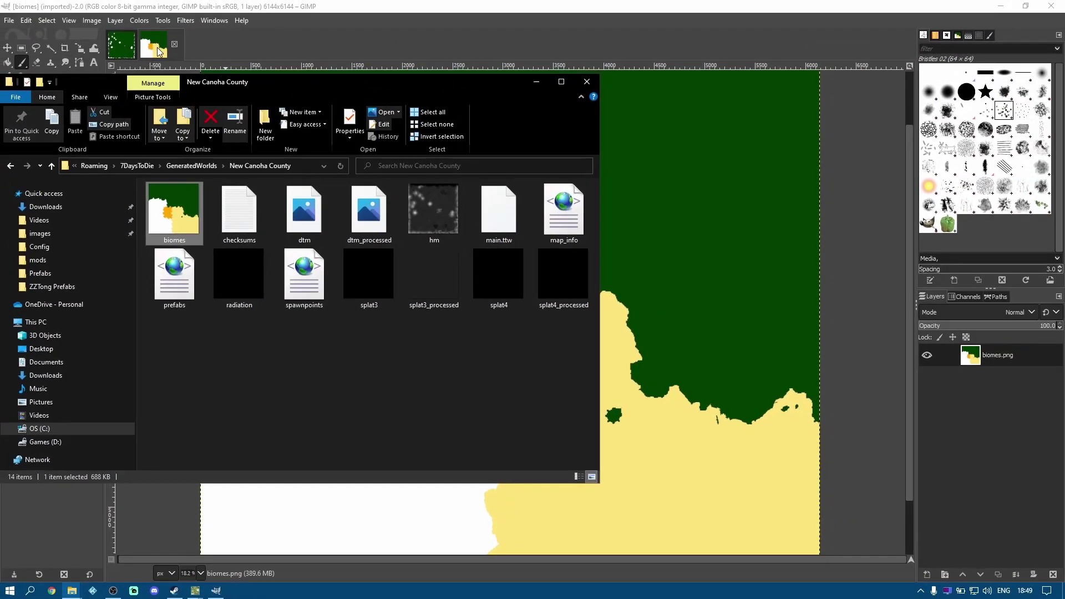
{"action": "left_click", "coordinate": [536, 83]}
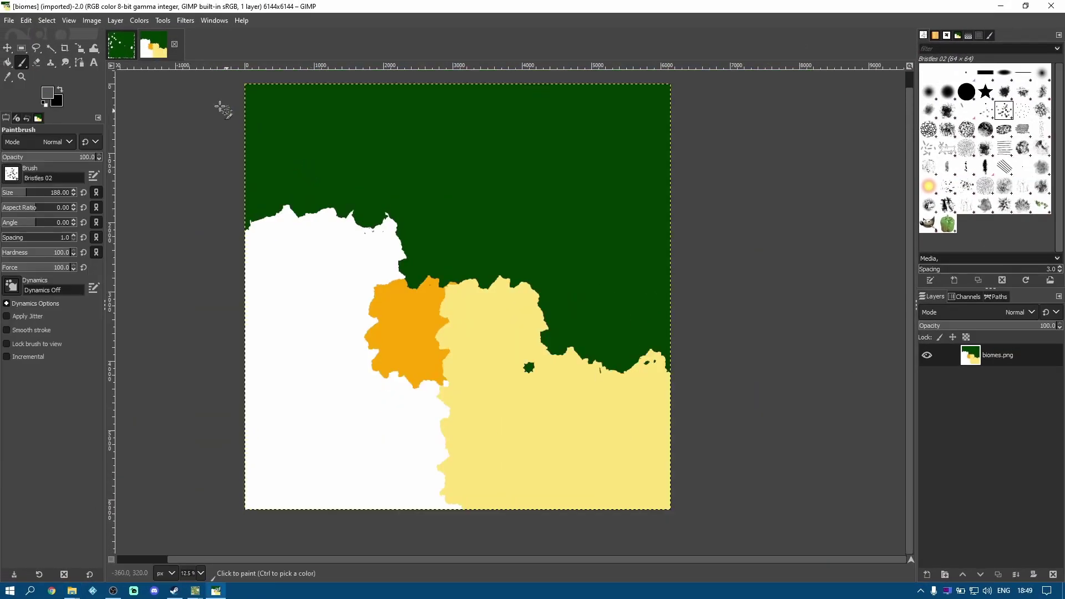
{"action": "left_click", "coordinate": [121, 44]}
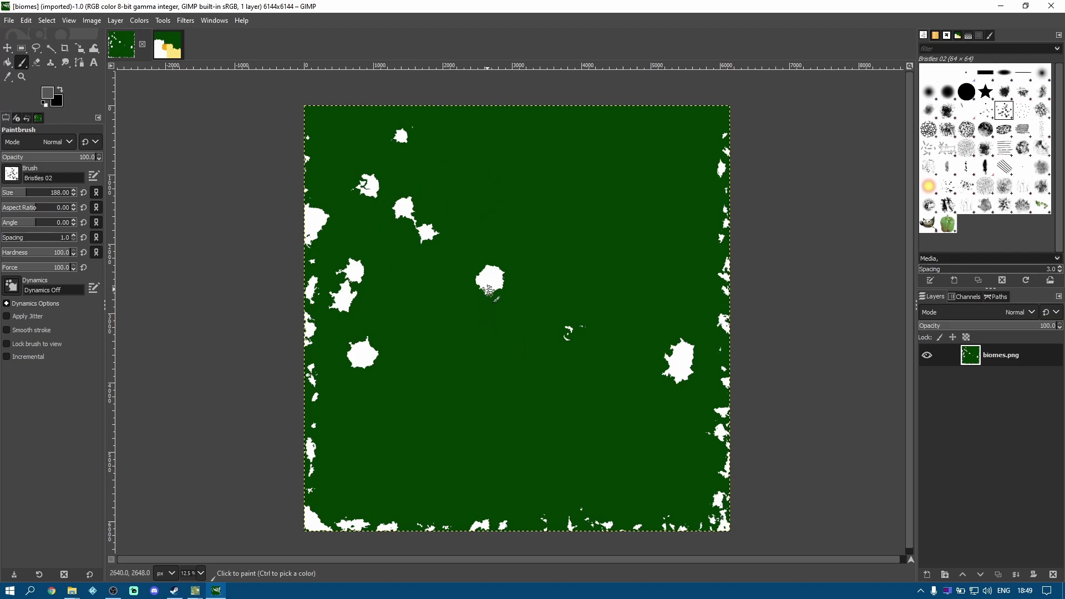
Step: Add an alpha channel to the KingGen biomes.png layer
{"action": "key", "text": "m"}
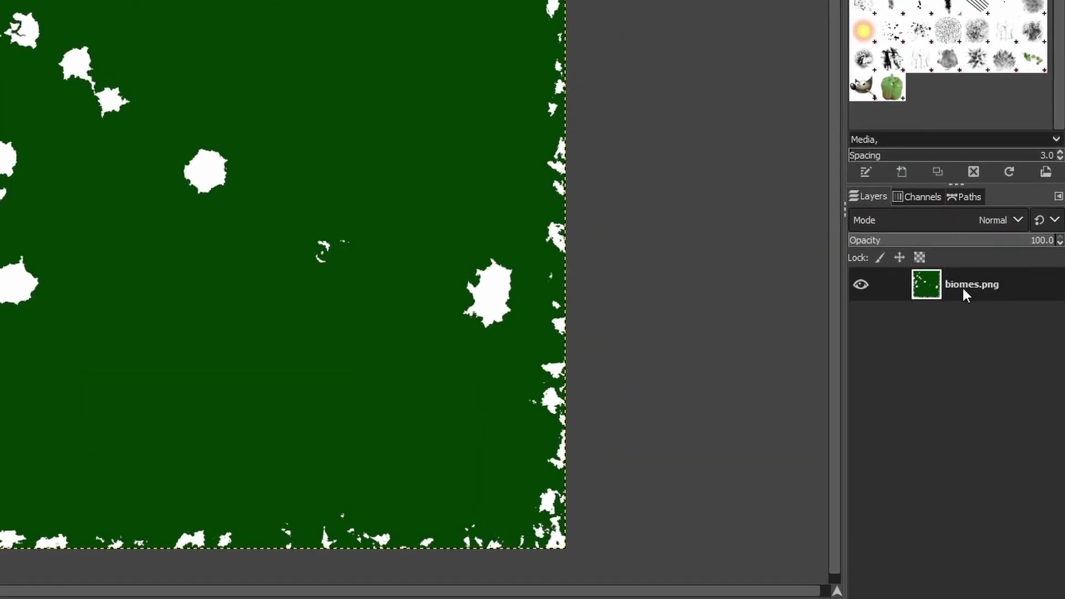
{"action": "right_click", "coordinate": [965, 286]}
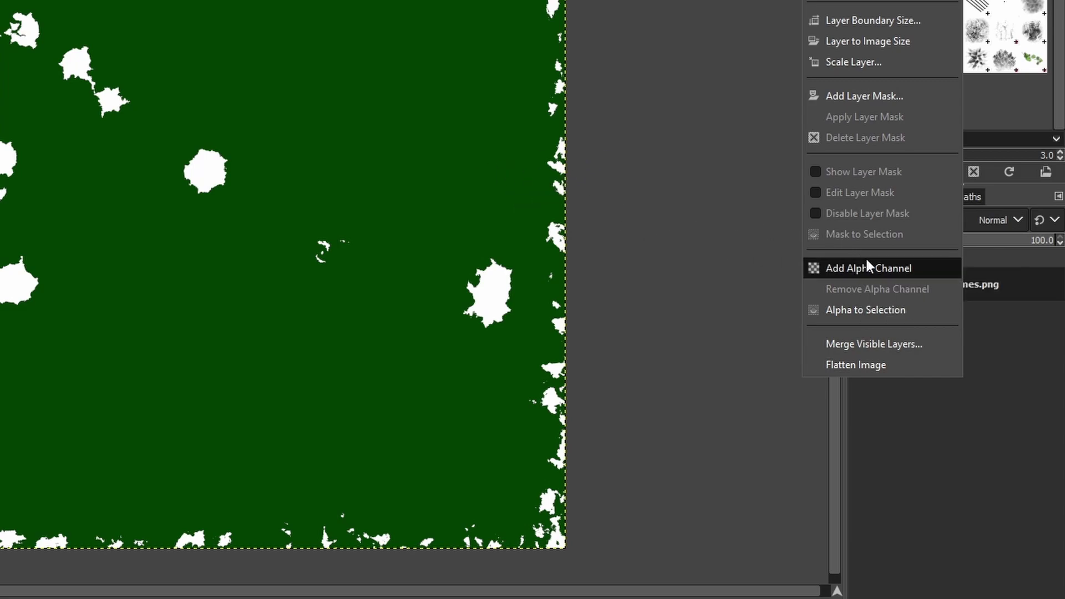
{"action": "left_click", "coordinate": [871, 268]}
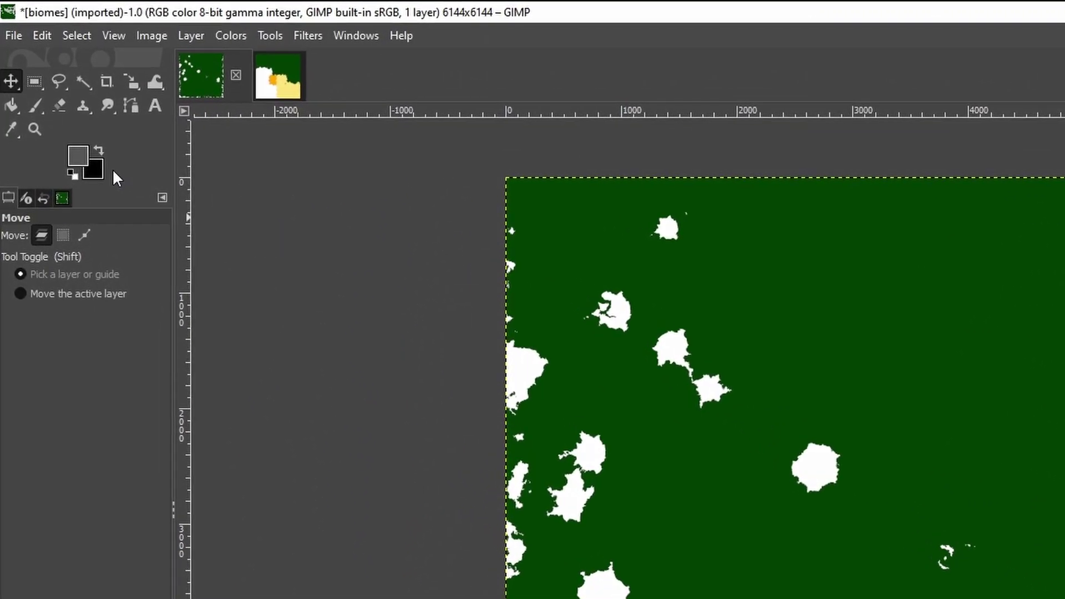
Step: Fuzzy-select the green area of the KingGen biomes map and delete it
{"action": "left_click", "coordinate": [98, 97]}
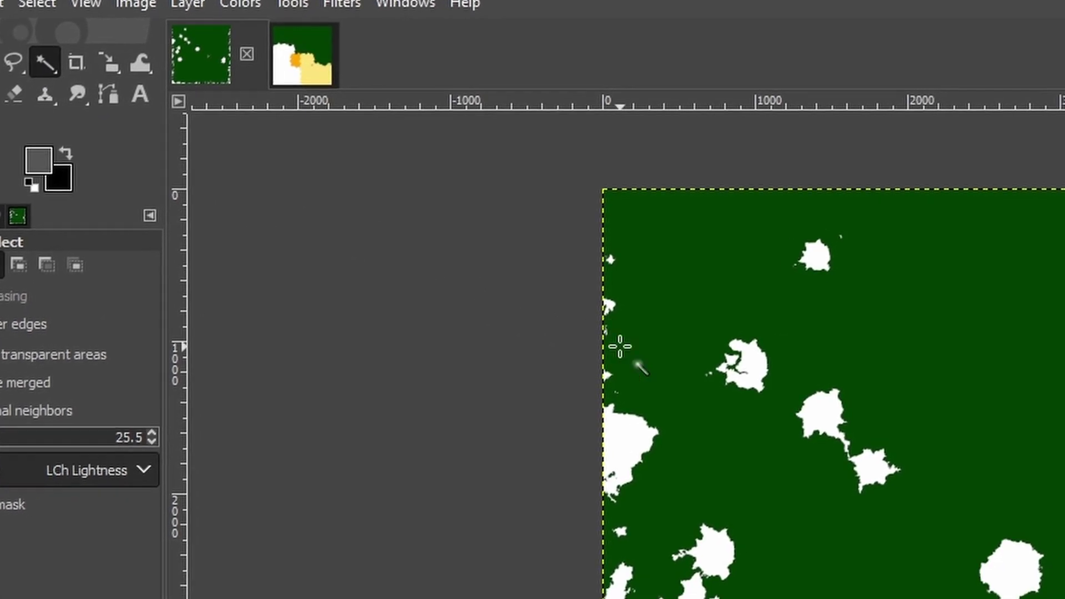
{"action": "left_click", "coordinate": [1002, 331]}
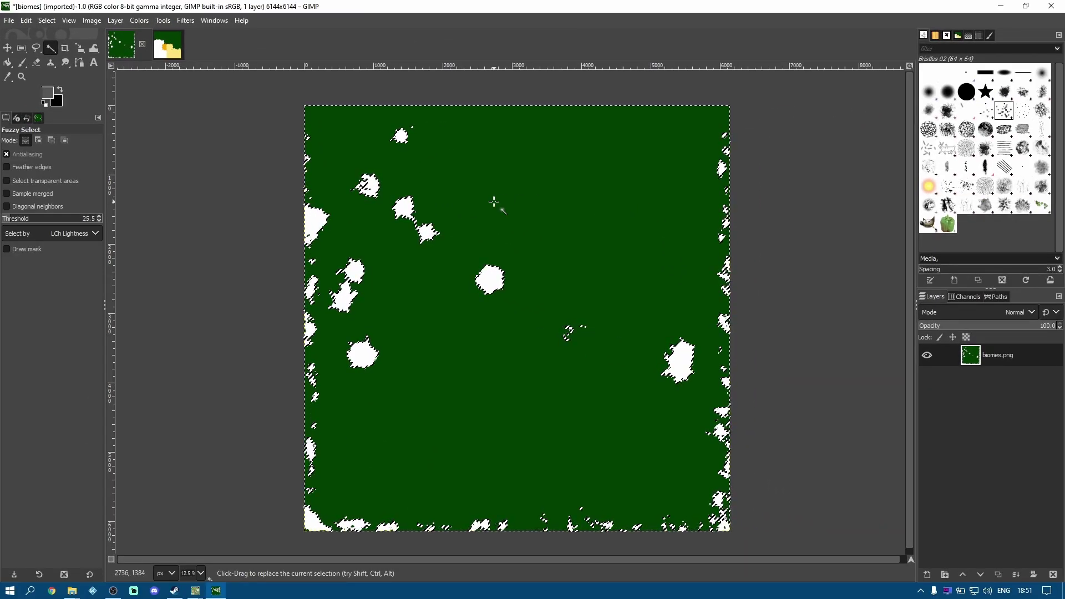
{"action": "key", "text": "Delete"}
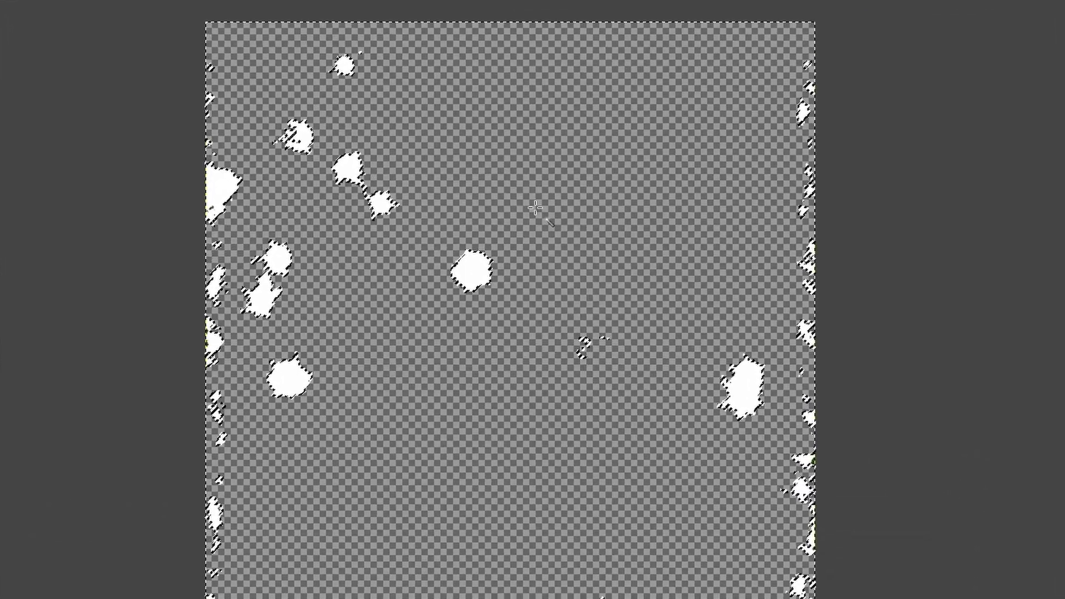
Step: Clear the selection, then select and copy the whole layer of white snow patches
{"action": "right_click", "coordinate": [536, 224]}
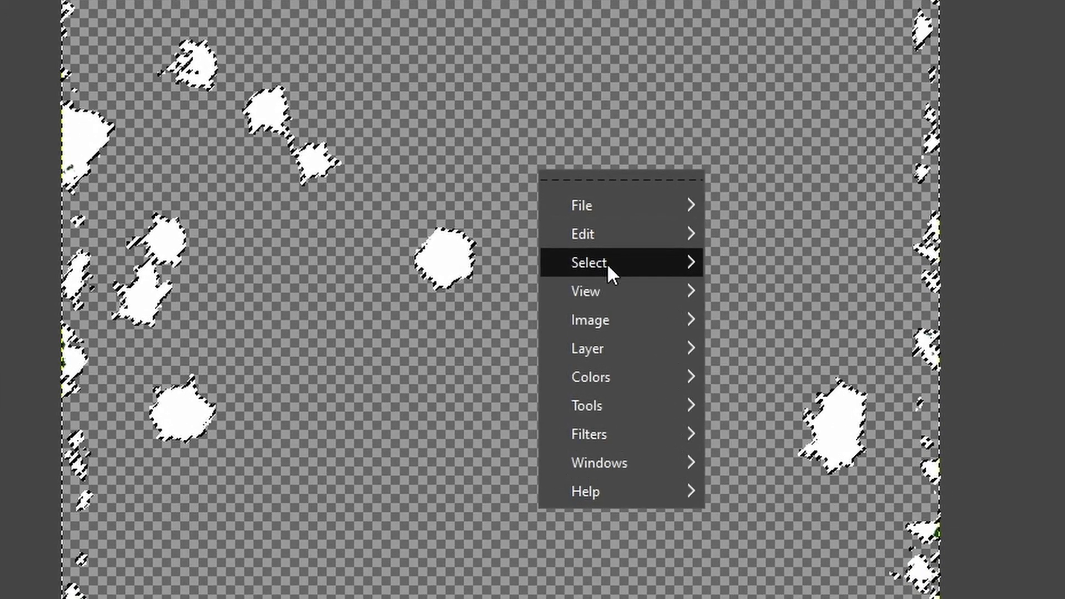
{"action": "mouse_move", "coordinate": [608, 264]}
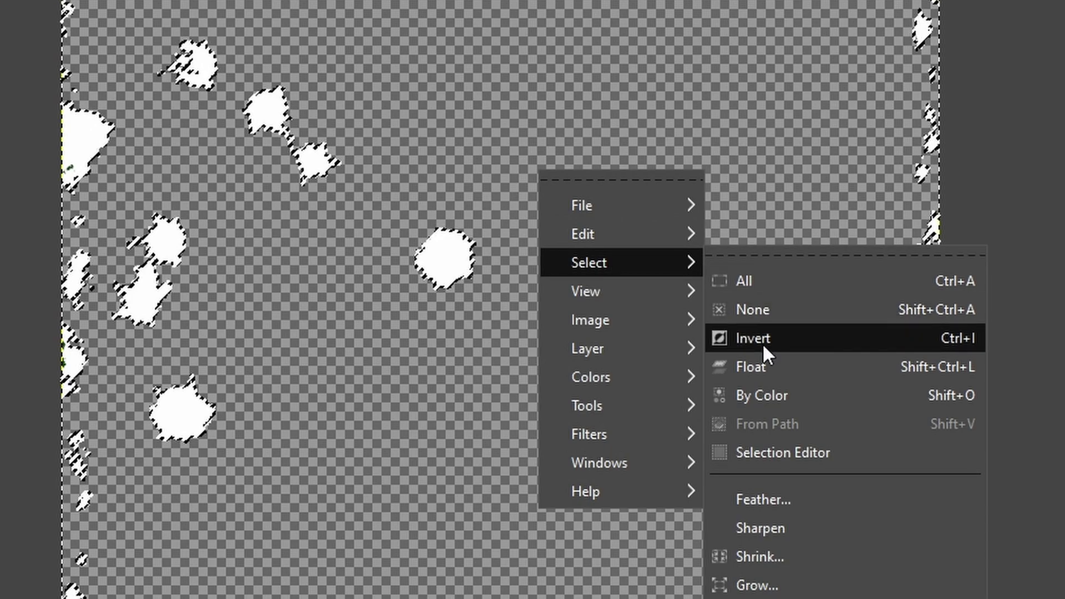
{"action": "left_click", "coordinate": [761, 314]}
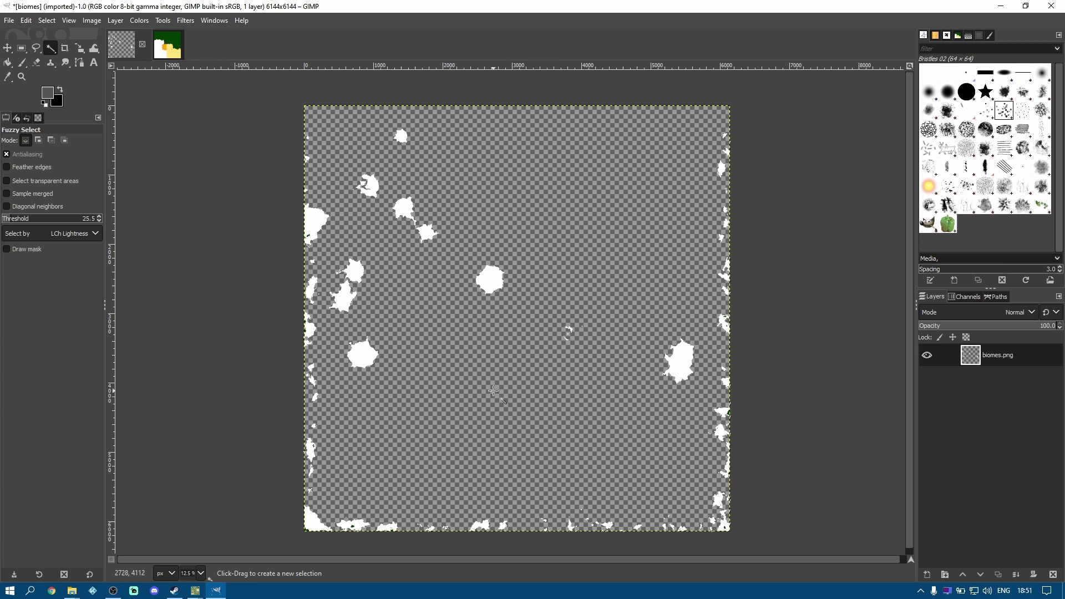
{"action": "key", "text": "ctrl+a"}
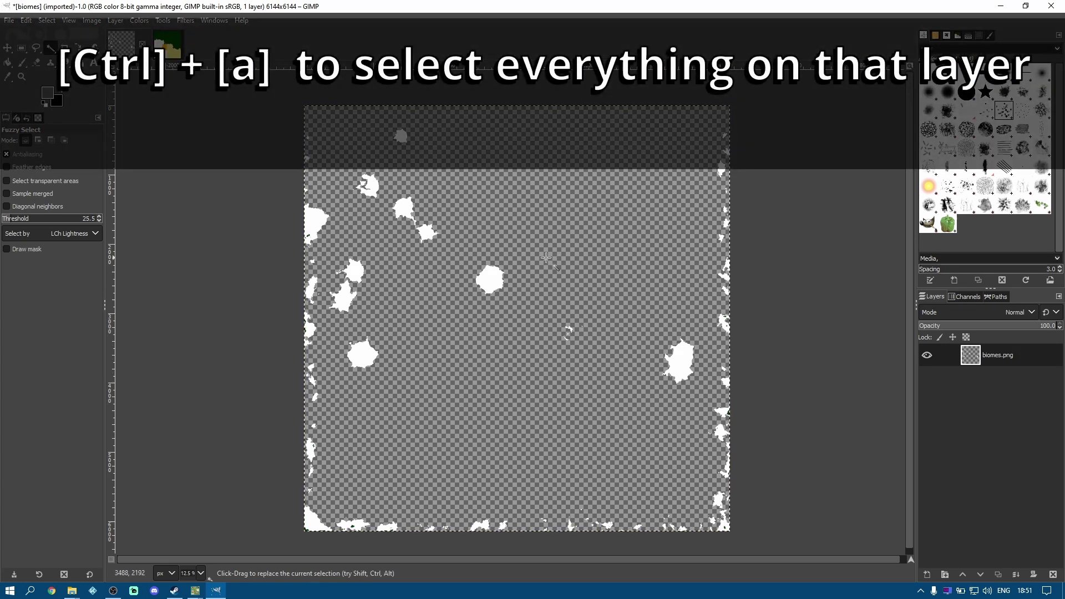
{"action": "key", "text": "ctrl+c"}
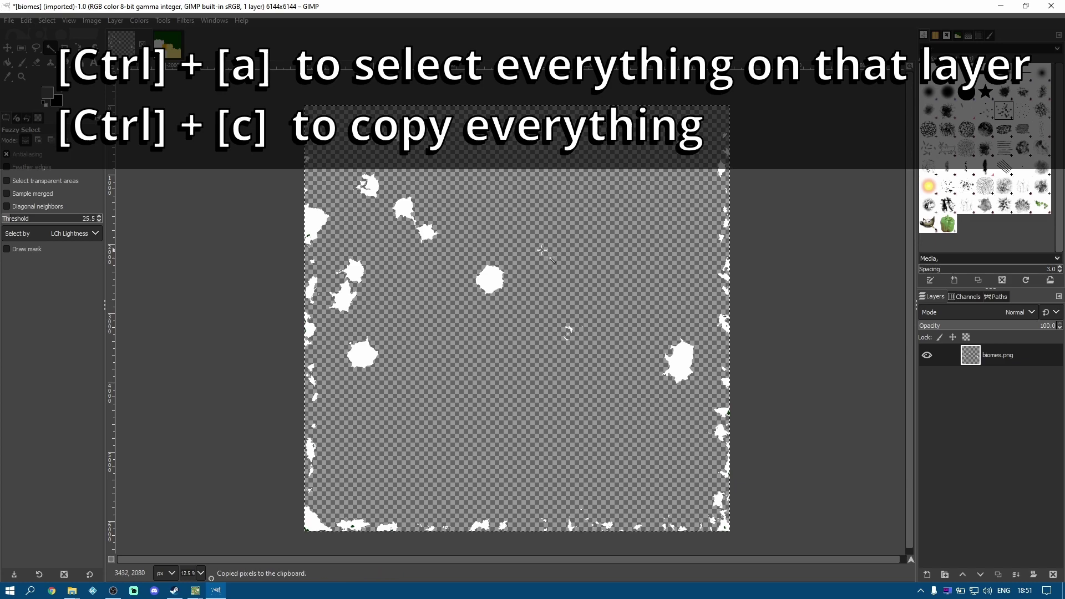
Step: Paste the copied snow patches as a new layer on the New Canoha County biomes map
{"action": "left_click", "coordinate": [175, 48]}
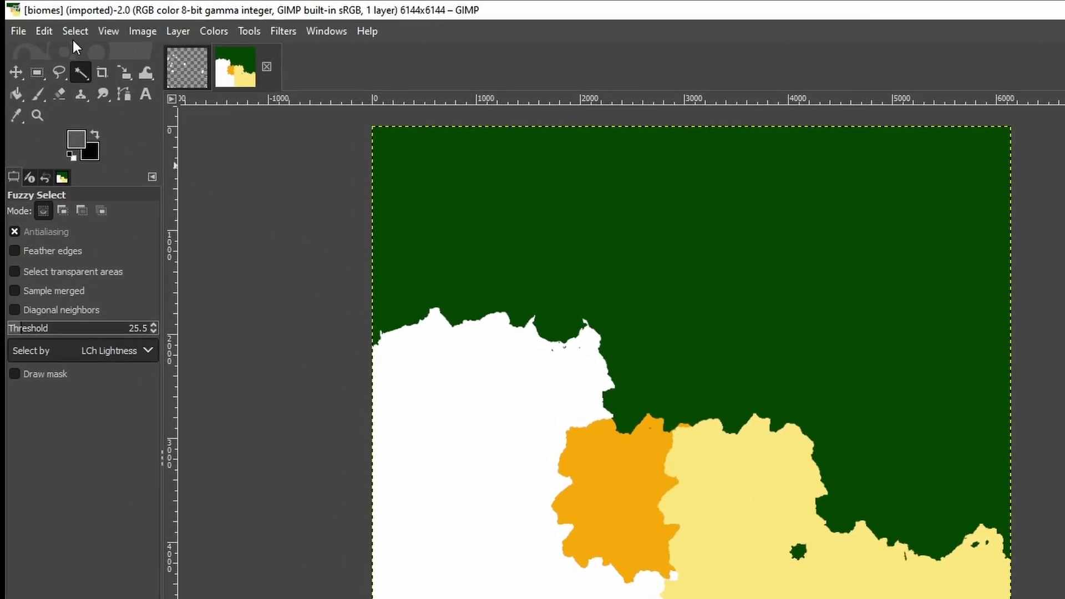
{"action": "left_click", "coordinate": [44, 31]}
{"action": "mouse_move", "coordinate": [108, 278]}
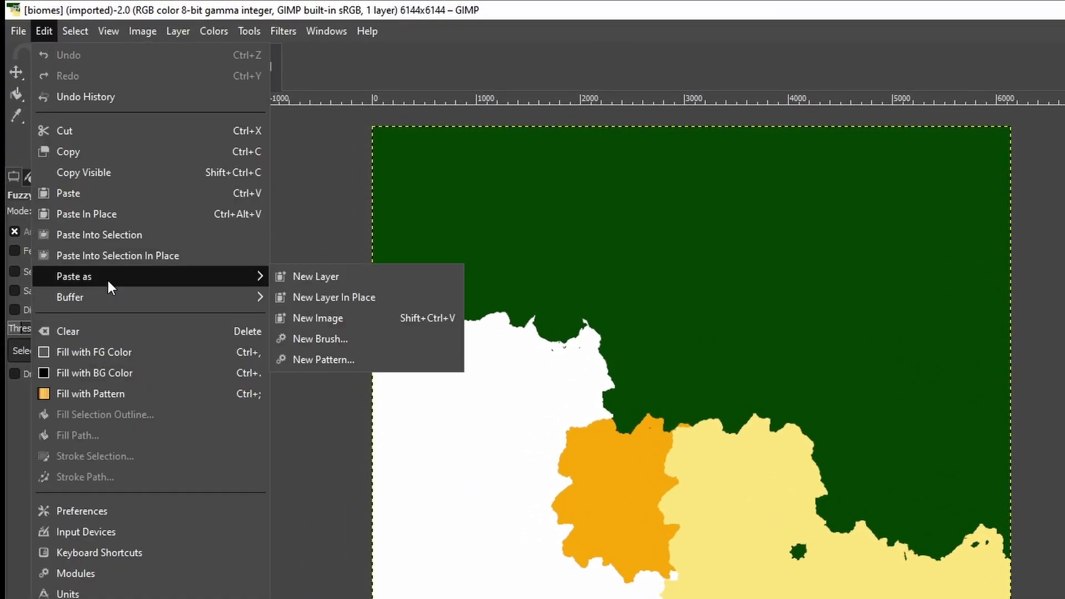
{"action": "left_click", "coordinate": [338, 280]}
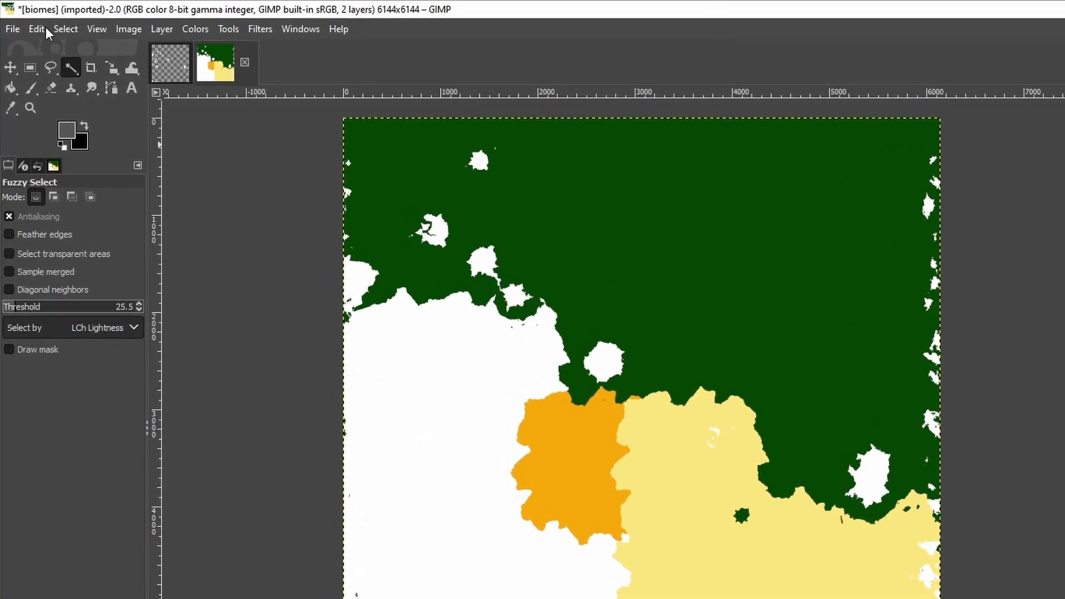
Step: Export the image over biomes.png in New Canoha County, replacing it with default PNG settings
{"action": "left_click", "coordinate": [12, 29]}
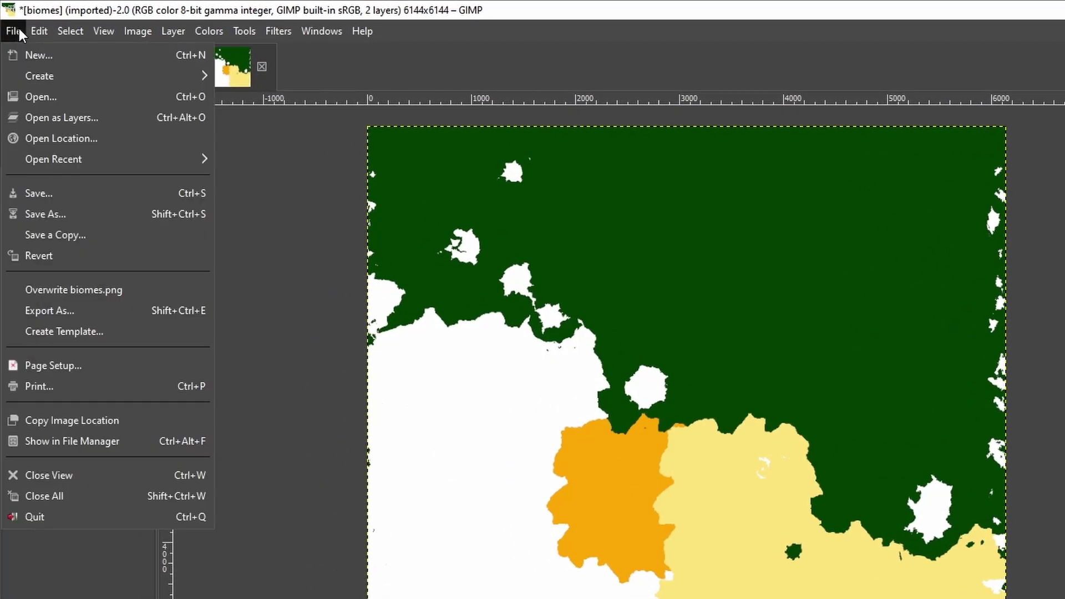
{"action": "left_click", "coordinate": [55, 309]}
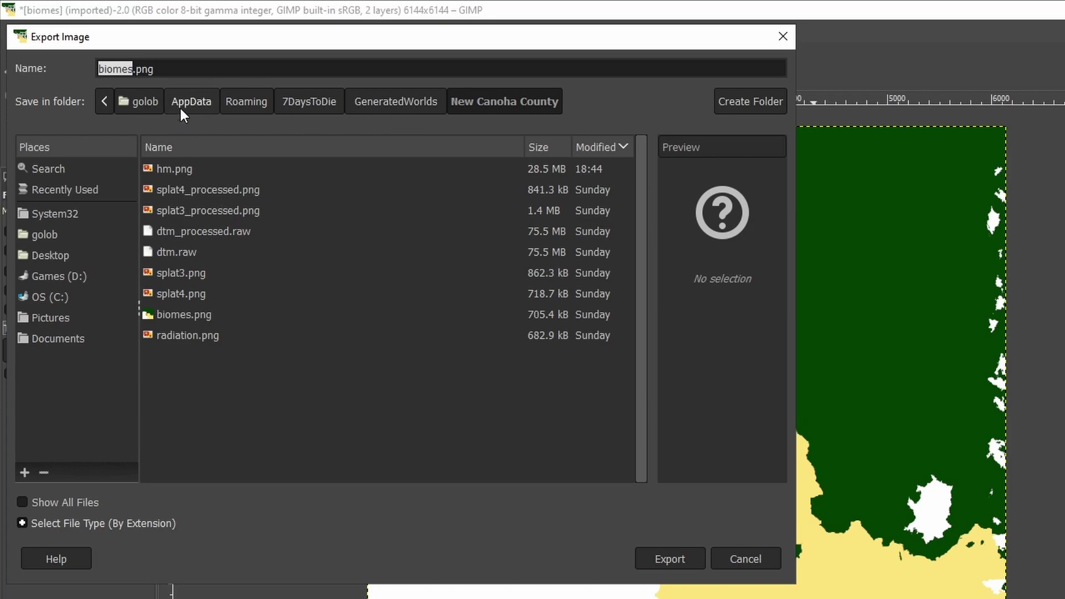
{"action": "left_click", "coordinate": [678, 561]}
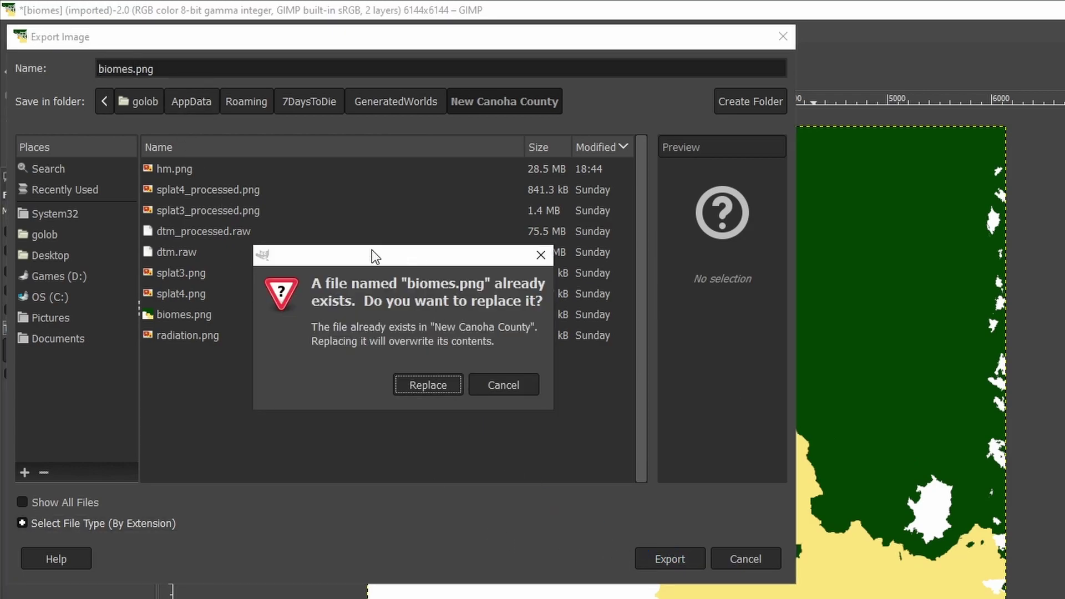
{"action": "left_click", "coordinate": [441, 388]}
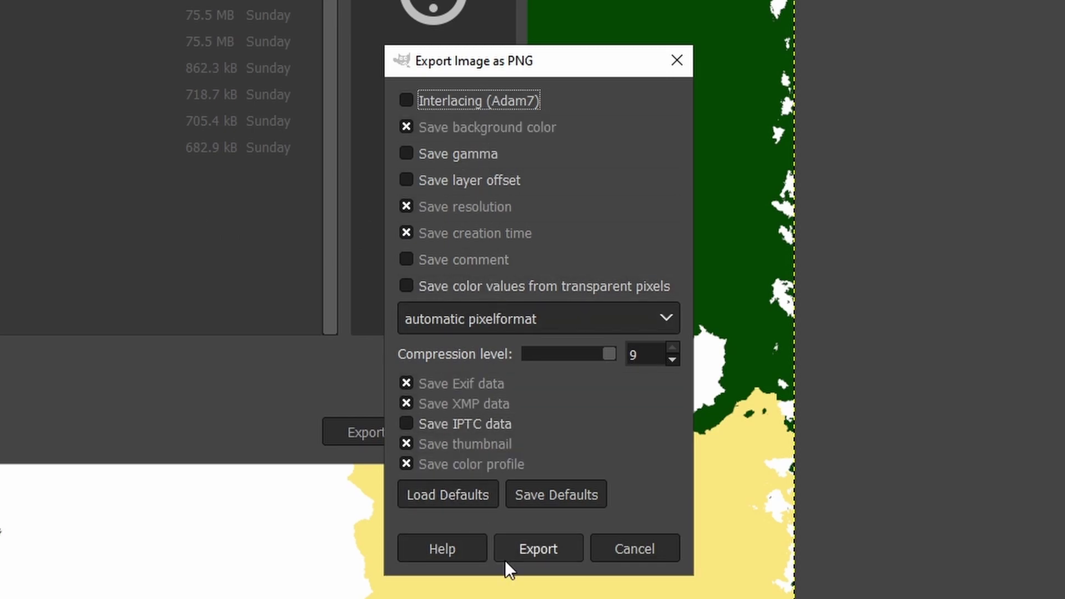
{"action": "left_click", "coordinate": [545, 547]}
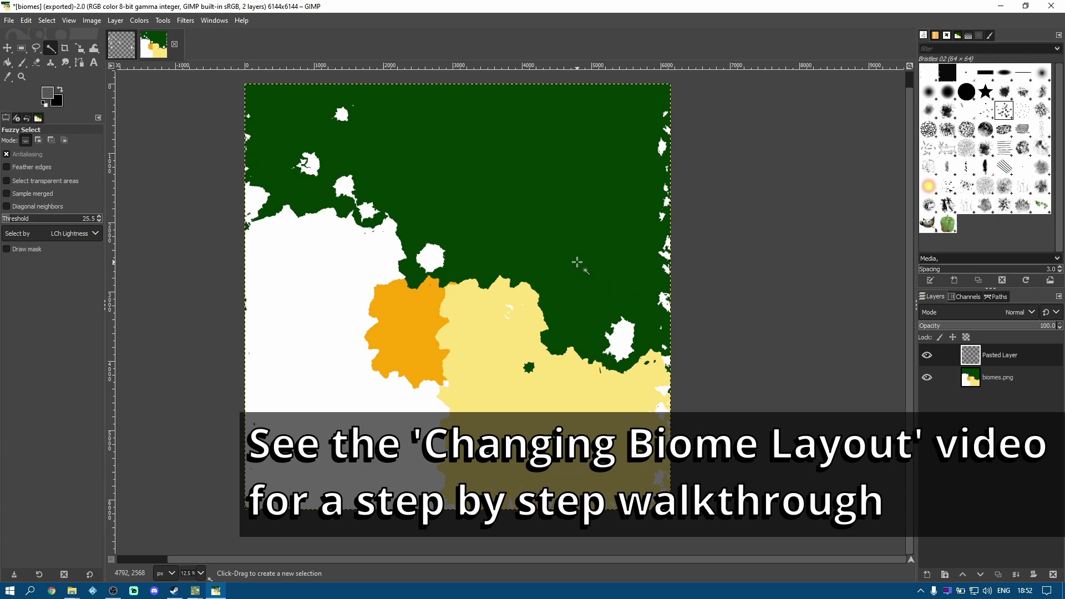
Step: On the original biomes layer, set up a hard round paintbrush with forest green 004000
{"action": "left_click", "coordinate": [996, 383]}
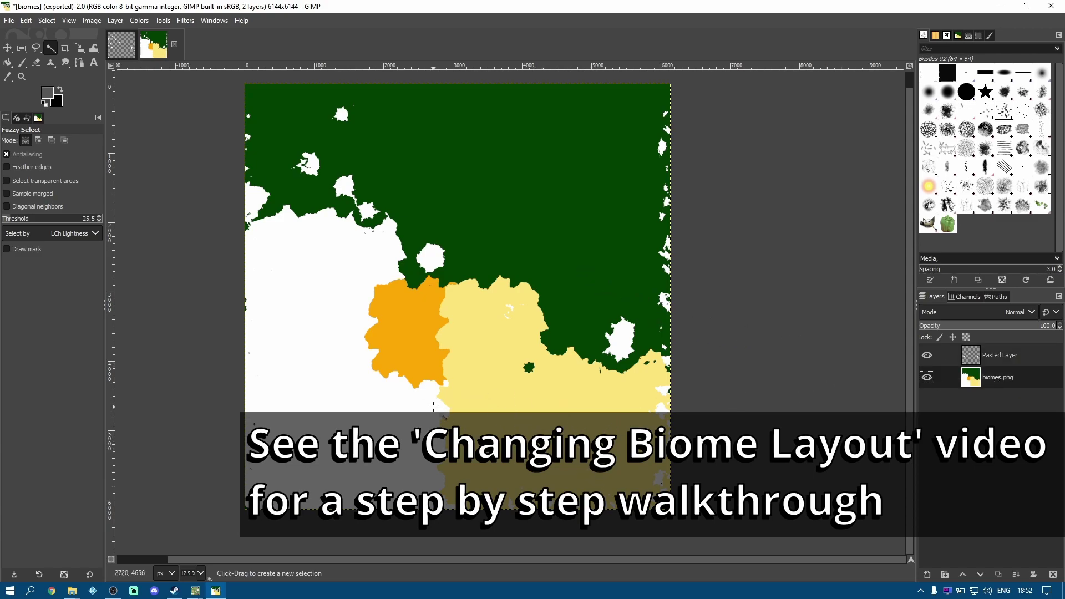
{"action": "left_click", "coordinate": [23, 65]}
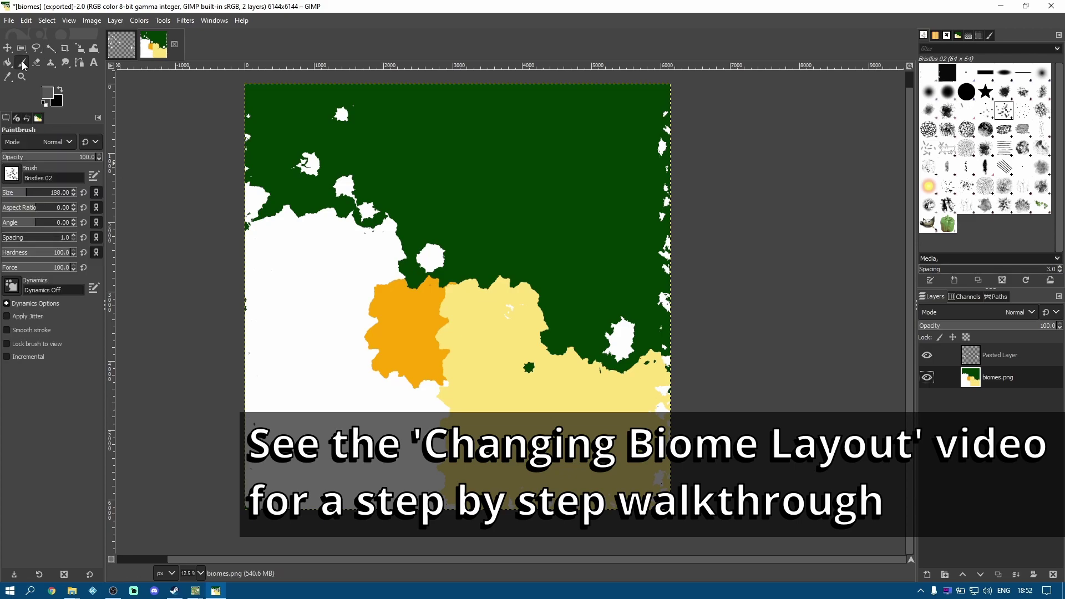
{"action": "left_click", "coordinate": [967, 95]}
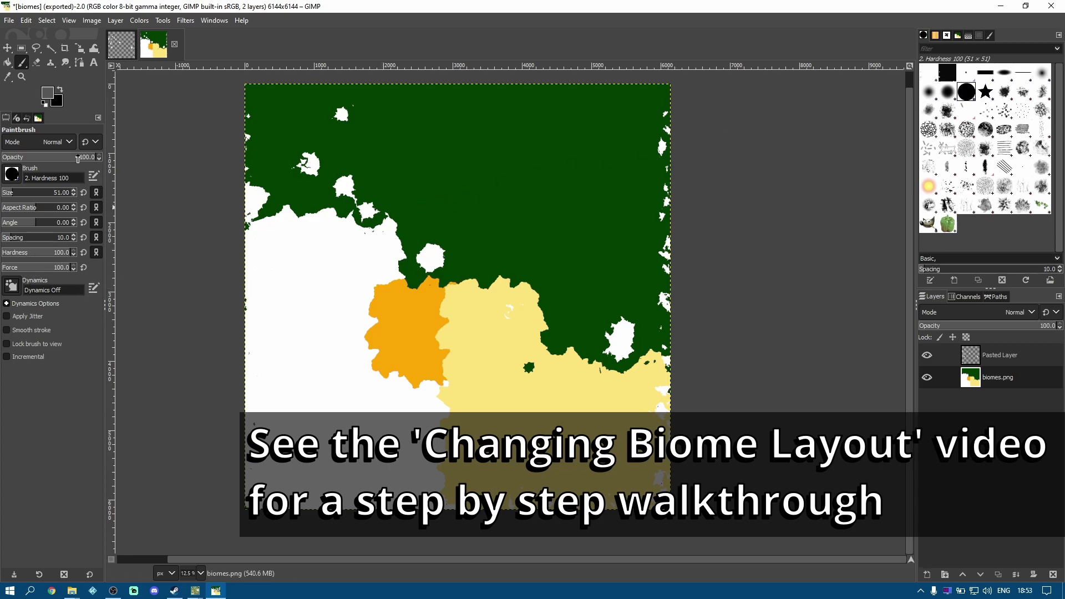
{"action": "left_click", "coordinate": [51, 97]}
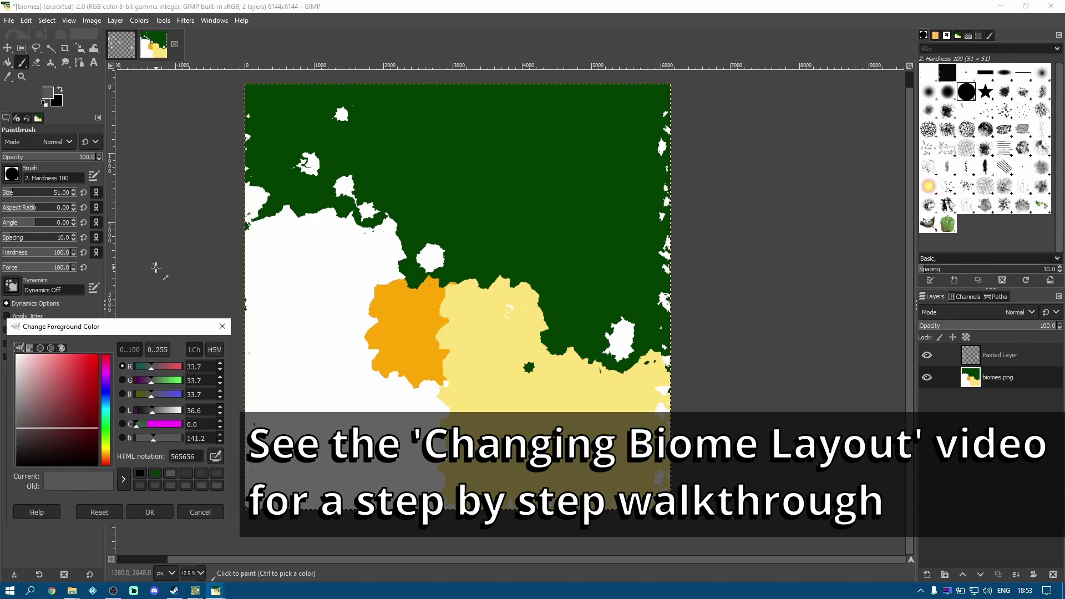
{"action": "left_click", "coordinate": [216, 457]}
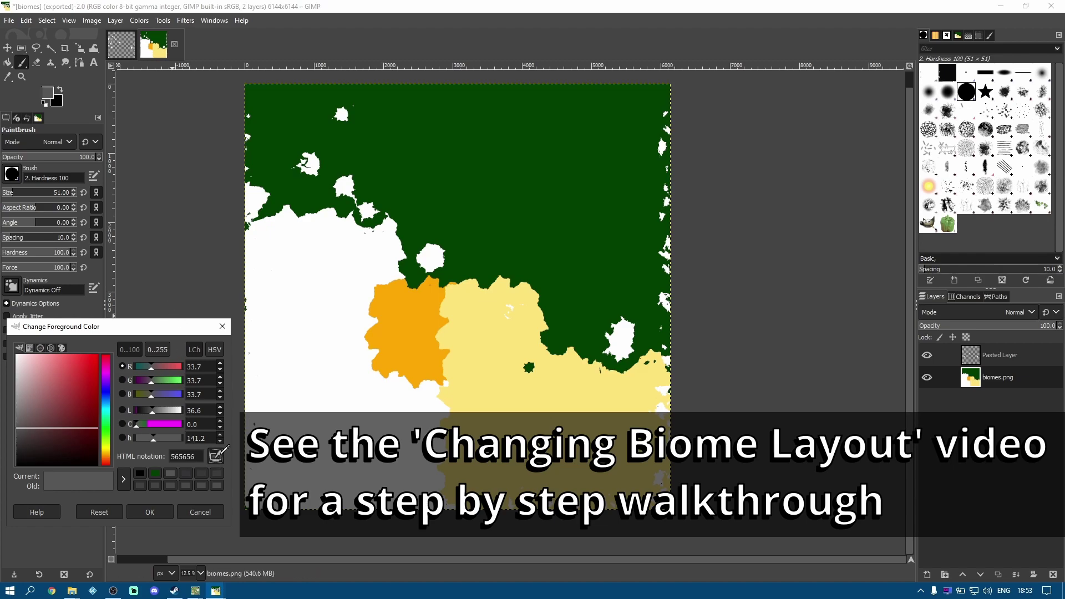
{"action": "left_click", "coordinate": [467, 198]}
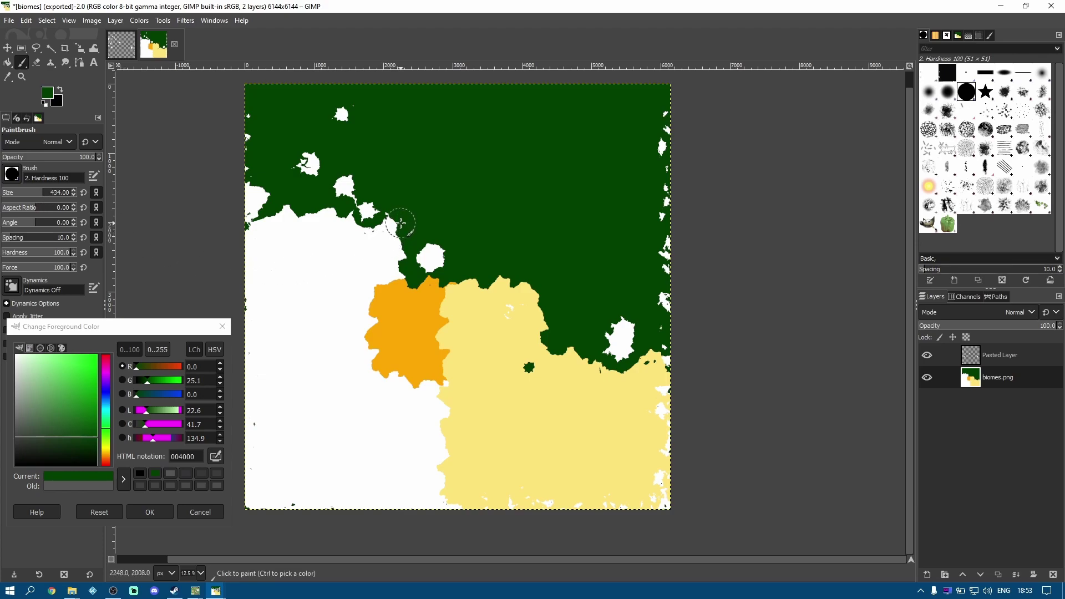
Step: Paint green over the white snow area along the forest border and edges
{"action": "mouse_move", "coordinate": [400, 223]}
{"action": "left_mouse_down"}
{"action": "mouse_move", "coordinate": [362, 237]}
{"action": "mouse_move", "coordinate": [337, 221]}
{"action": "mouse_move", "coordinate": [288, 221]}
{"action": "mouse_move", "coordinate": [250, 237]}
{"action": "mouse_move", "coordinate": [401, 243]}
{"action": "mouse_move", "coordinate": [387, 274]}
{"action": "mouse_move", "coordinate": [361, 261]}
{"action": "mouse_move", "coordinate": [250, 273]}
{"action": "left_mouse_up"}
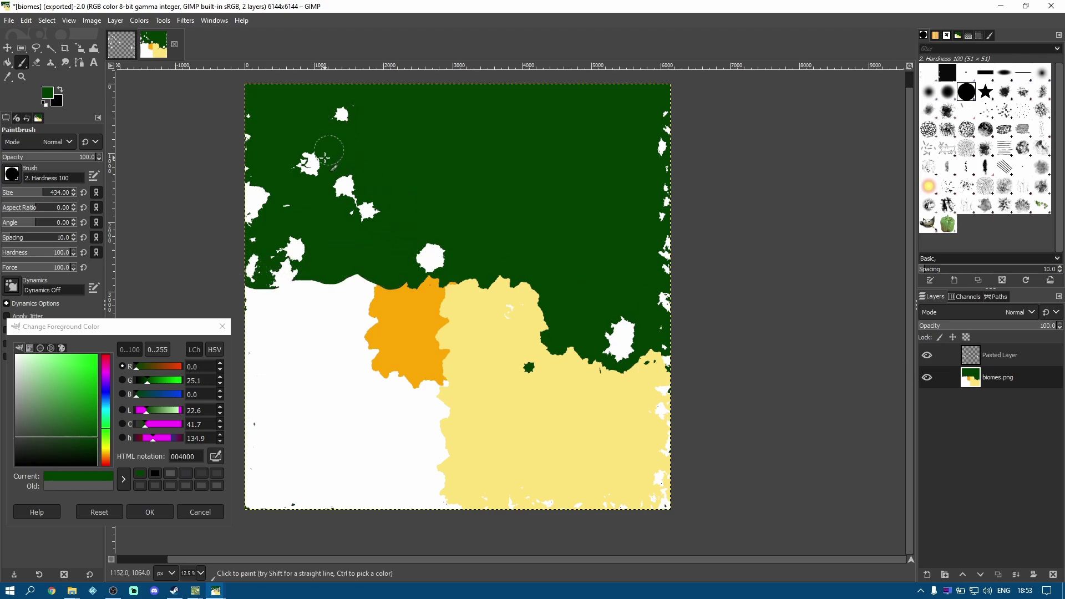
{"action": "mouse_move", "coordinate": [342, 267]}
{"action": "left_mouse_down"}
{"action": "mouse_move", "coordinate": [257, 300]}
{"action": "mouse_move", "coordinate": [248, 401]}
{"action": "mouse_move", "coordinate": [262, 495]}
{"action": "mouse_move", "coordinate": [440, 510]}
{"action": "mouse_move", "coordinate": [434, 393]}
{"action": "mouse_move", "coordinate": [366, 361]}
{"action": "mouse_move", "coordinate": [370, 292]}
{"action": "mouse_move", "coordinate": [261, 308]}
{"action": "mouse_move", "coordinate": [277, 485]}
{"action": "mouse_move", "coordinate": [421, 487]}
{"action": "mouse_move", "coordinate": [419, 404]}
{"action": "mouse_move", "coordinate": [352, 340]}
{"action": "mouse_move", "coordinate": [267, 325]}
{"action": "mouse_move", "coordinate": [263, 379]}
{"action": "mouse_move", "coordinate": [325, 334]}
{"action": "left_mouse_up"}
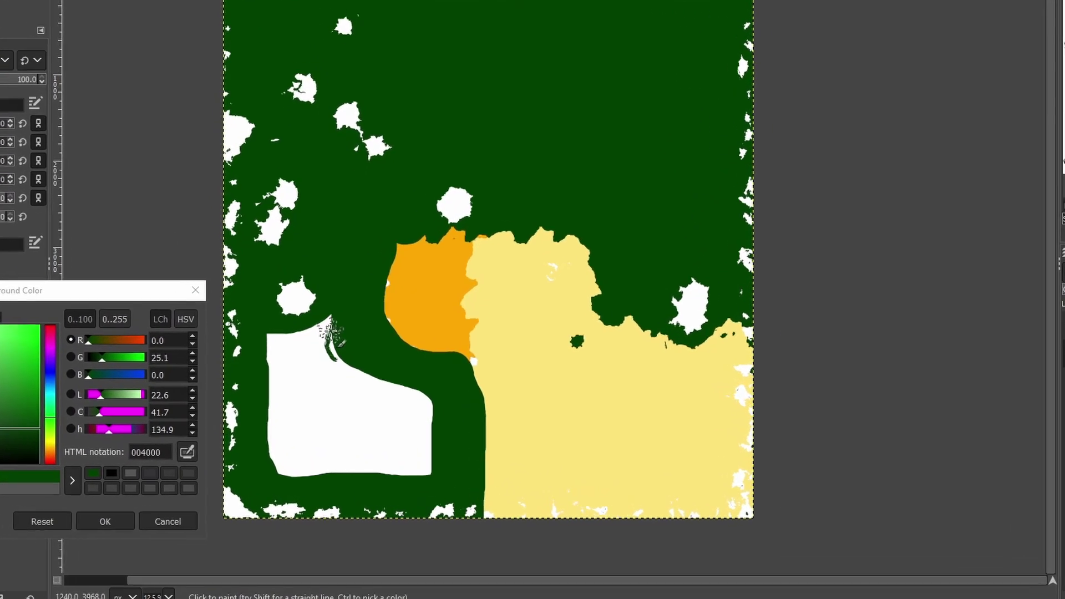
{"action": "mouse_move", "coordinate": [331, 332]}
{"action": "left_mouse_down"}
{"action": "mouse_move", "coordinate": [344, 366]}
{"action": "mouse_move", "coordinate": [417, 394]}
{"action": "left_mouse_up"}
{"action": "mouse_move", "coordinate": [469, 347]}
{"action": "left_mouse_down"}
{"action": "mouse_move", "coordinate": [492, 386]}
{"action": "mouse_move", "coordinate": [488, 475]}
{"action": "mouse_move", "coordinate": [250, 475]}
{"action": "left_mouse_up"}
{"action": "mouse_move", "coordinate": [554, 505]}
{"action": "left_mouse_down"}
{"action": "mouse_move", "coordinate": [573, 499]}
{"action": "mouse_move", "coordinate": [578, 383]}
{"action": "mouse_move", "coordinate": [555, 286]}
{"action": "left_mouse_up"}
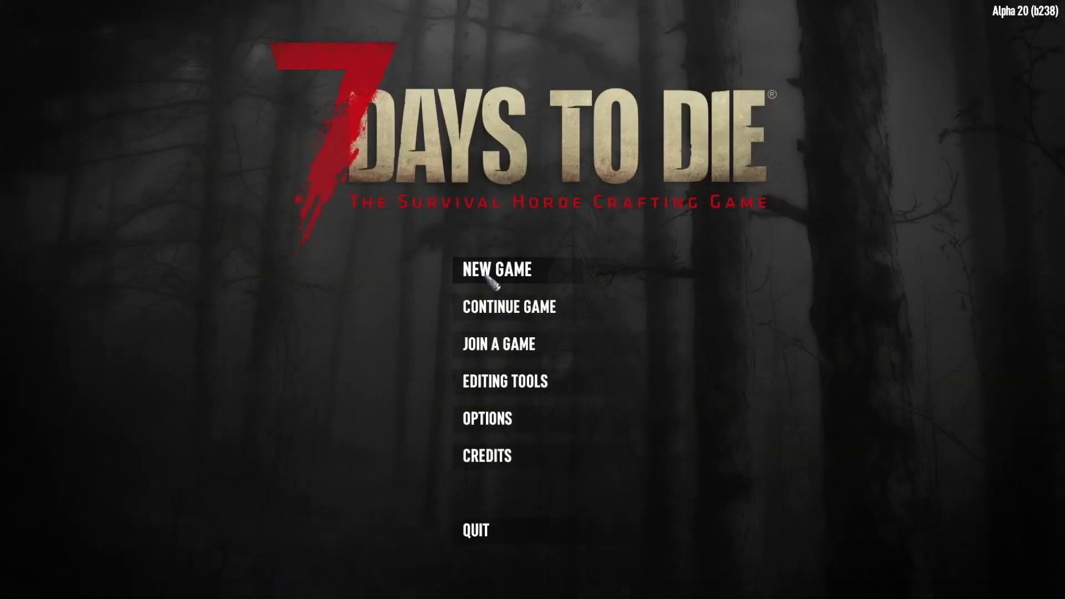
Step: Set up a new game named 'peaks test'
{"action": "left_click", "coordinate": [483, 270]}
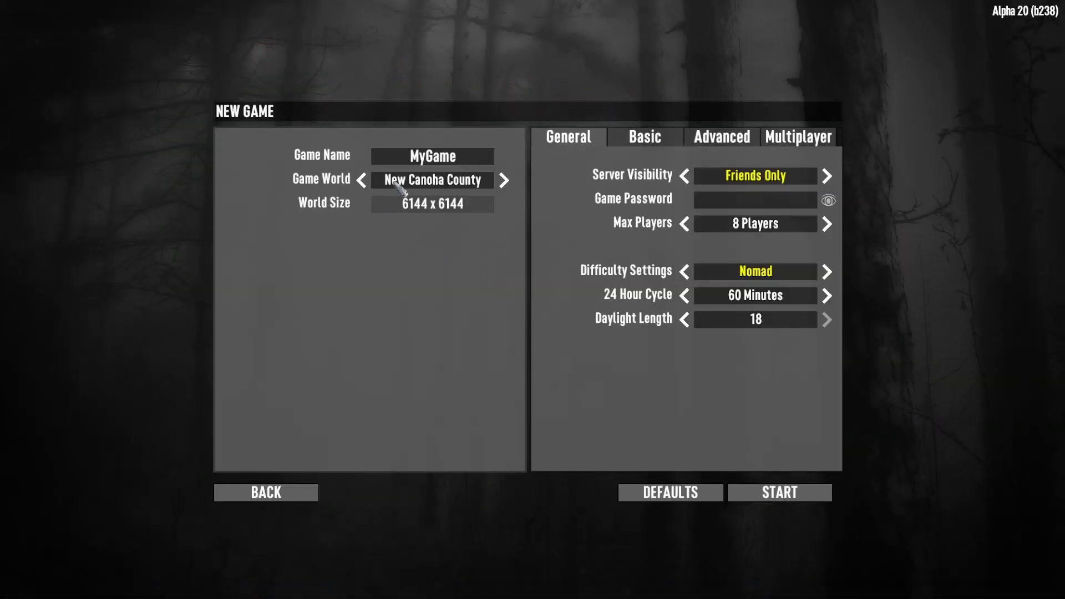
{"action": "left_click", "coordinate": [468, 157]}
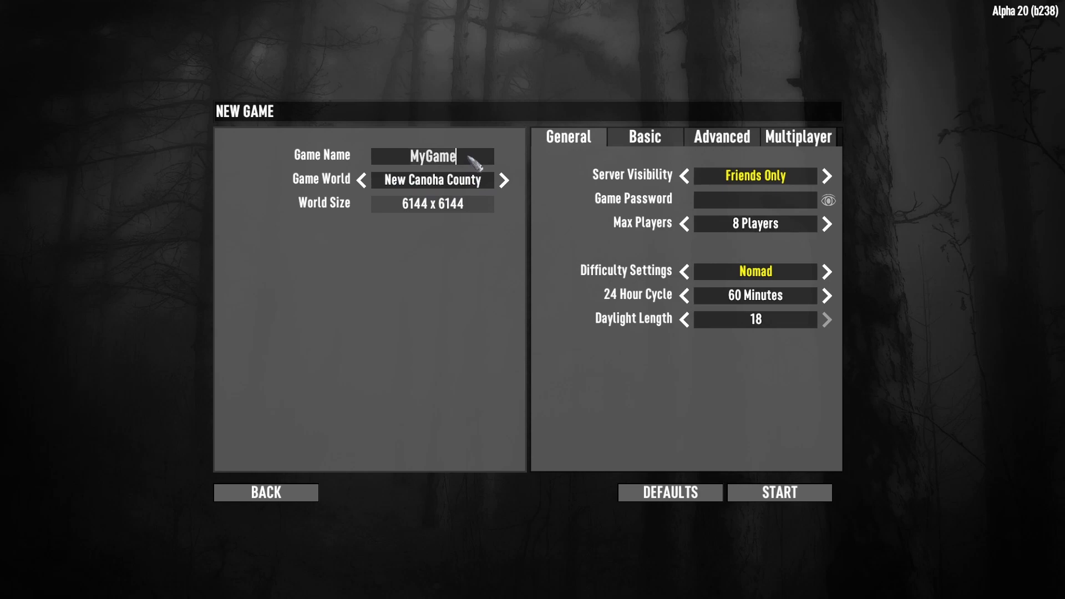
{"action": "key", "text": "ctrl+a"}
{"action": "type", "text": "peaks test"}
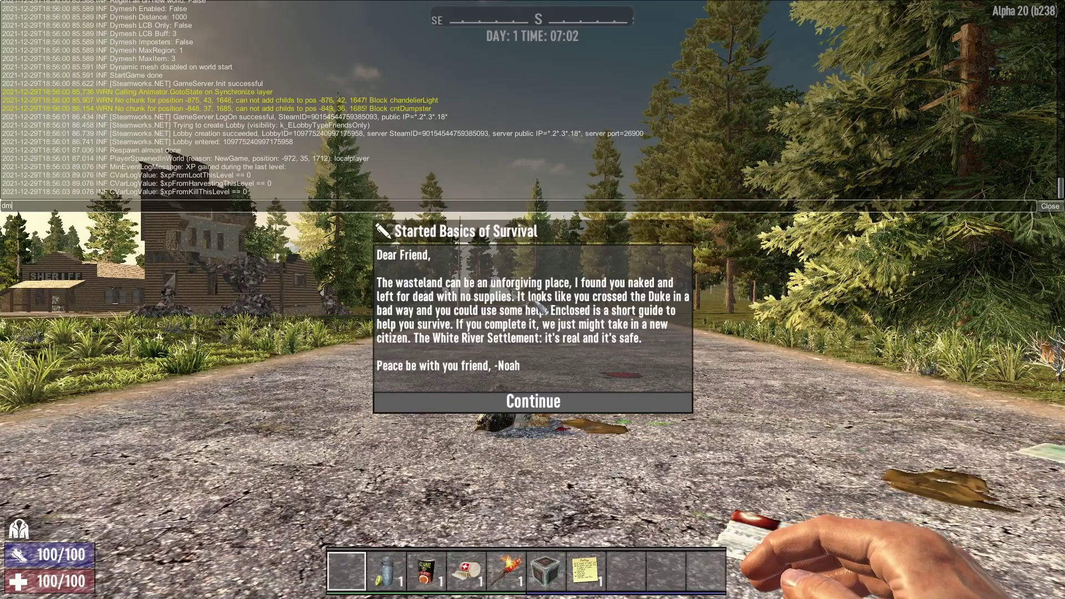
Step: Turn on the debug menu with the dm console command
{"action": "type", "text": "dm"}
{"action": "key", "text": "Return"}
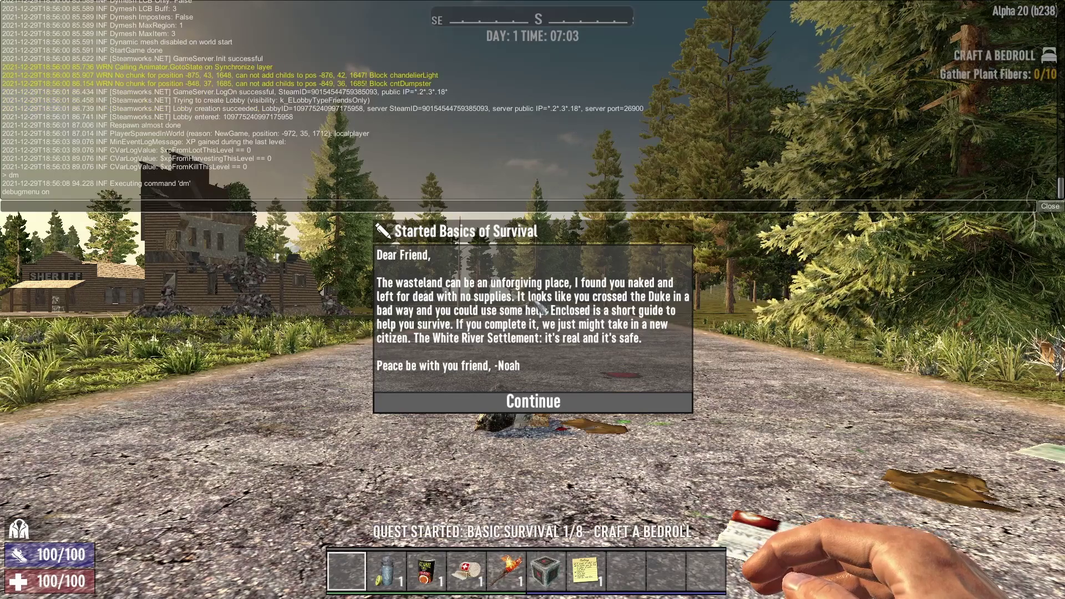
{"action": "key", "text": "F1"}
Step: Dismiss the quest notes and fly up above the town and forest
{"action": "left_click", "coordinate": [532, 401]}
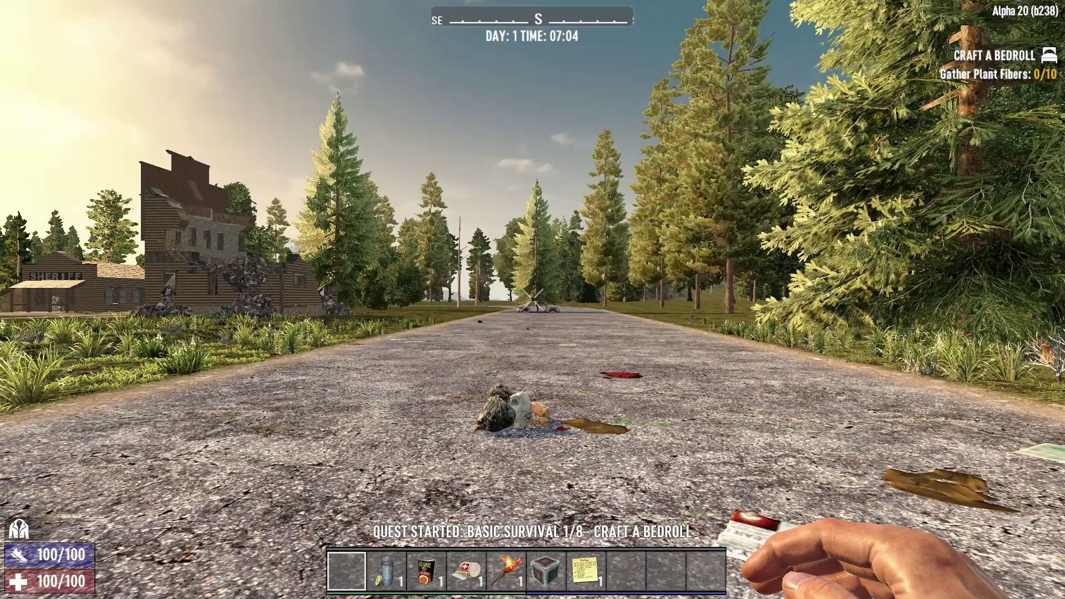
{"action": "left_click", "coordinate": [533, 397]}
{"action": "key", "text": "h"}
{"action": "key", "text": "space"}
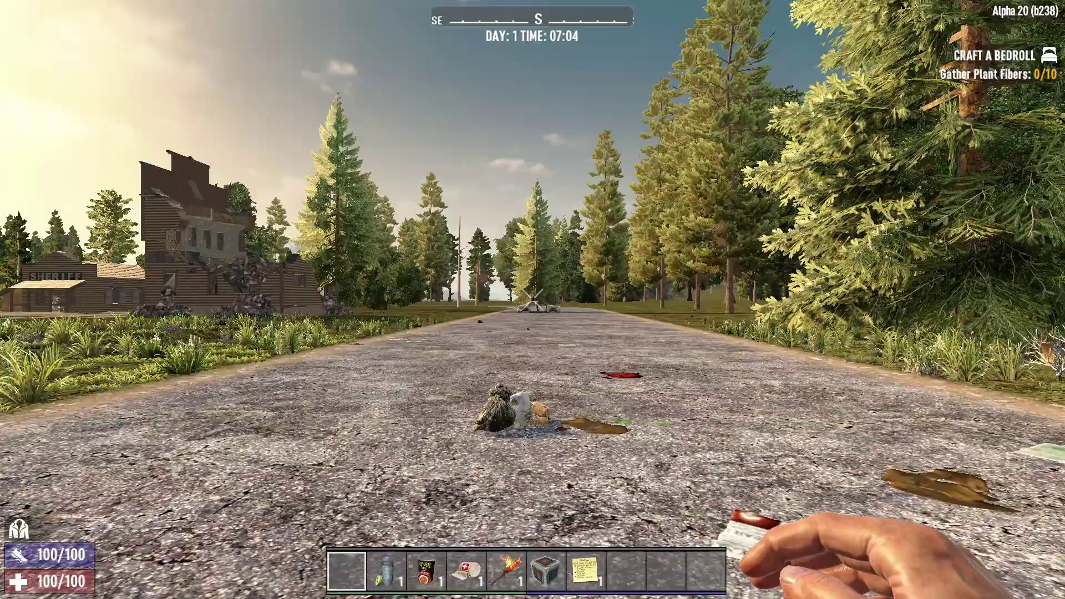
{"action": "key", "text": "space"}
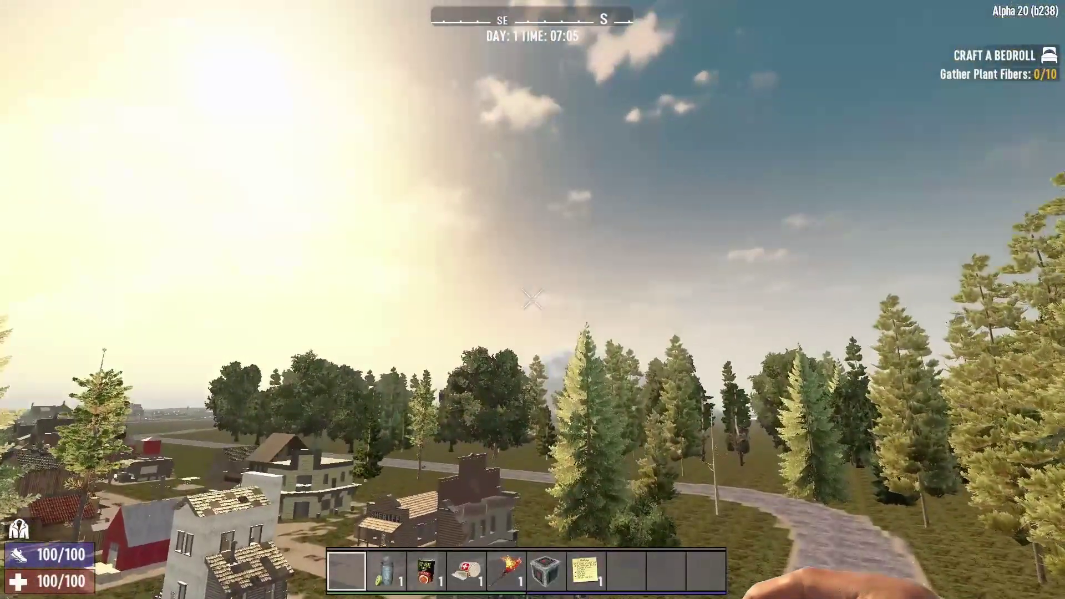
{"action": "key", "text": "space"}
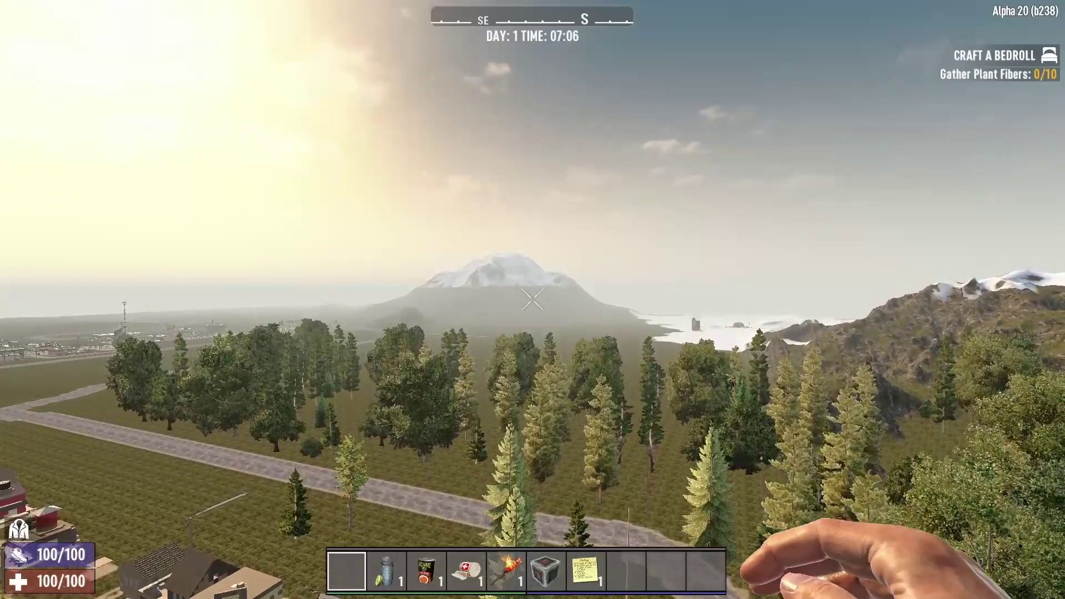
Step: Fly to the snowy mountain's peak, then westward over the hills and mountain
{"action": "key", "text": "w"}
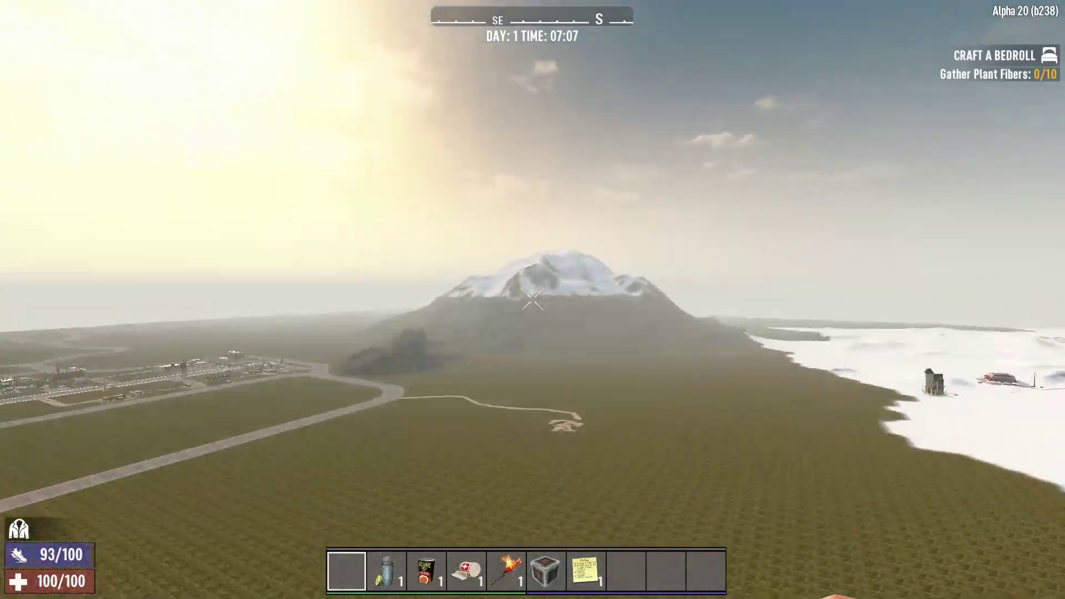
{"action": "key", "text": "w"}
{"action": "key", "text": "w"}
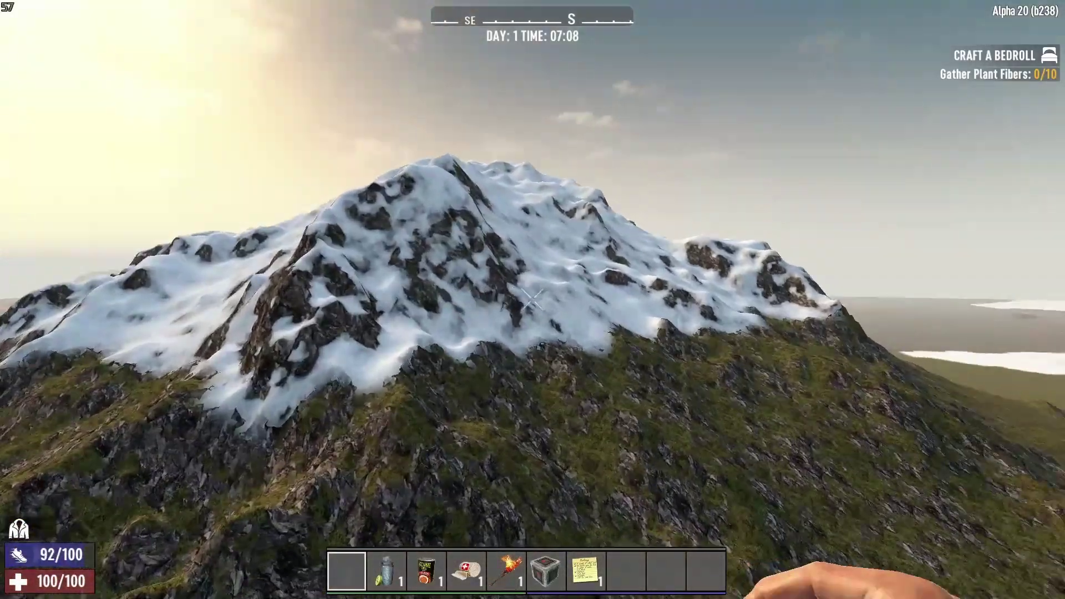
{"action": "key", "text": "w"}
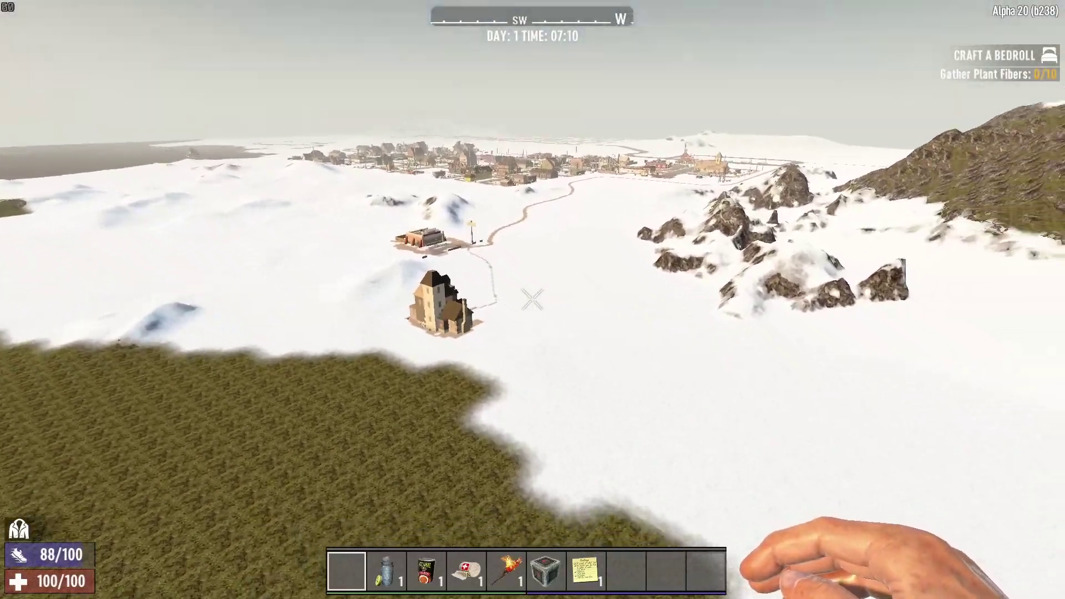
{"action": "key", "text": "w"}
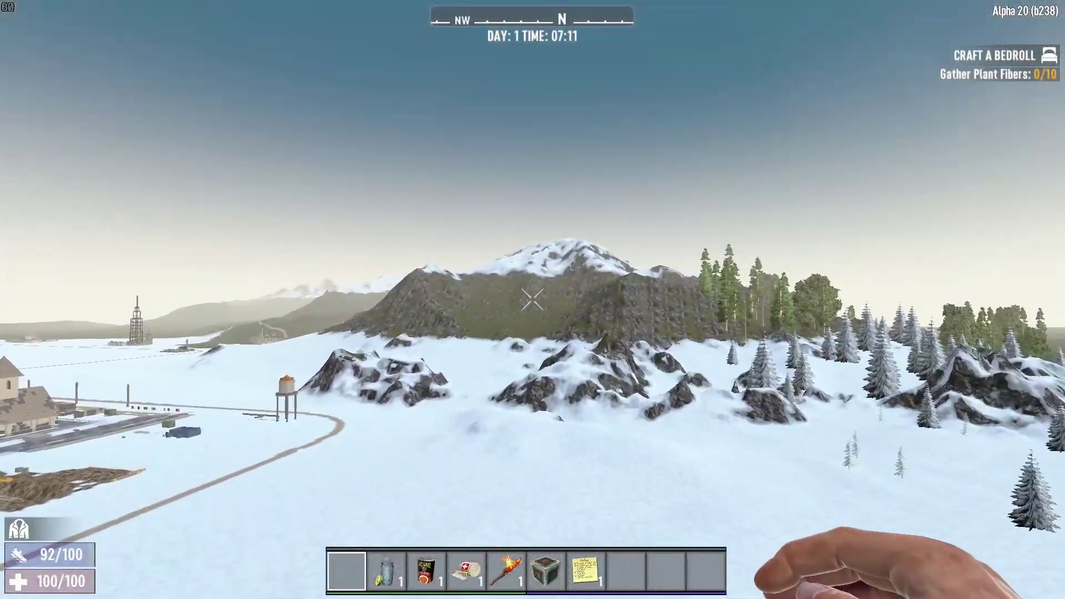
{"action": "key", "text": "w"}
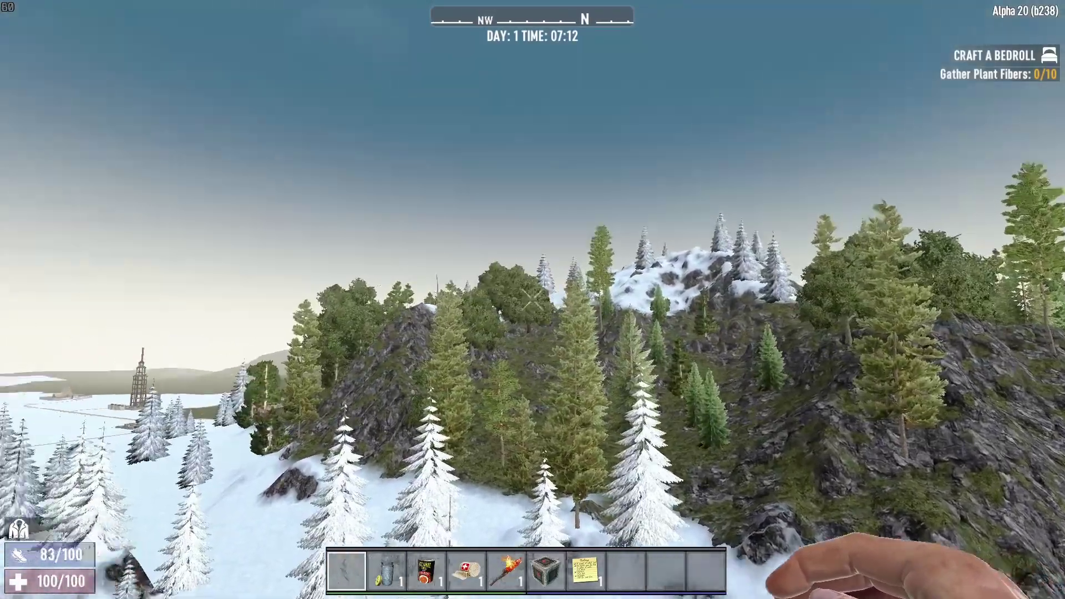
{"action": "key", "text": "w"}
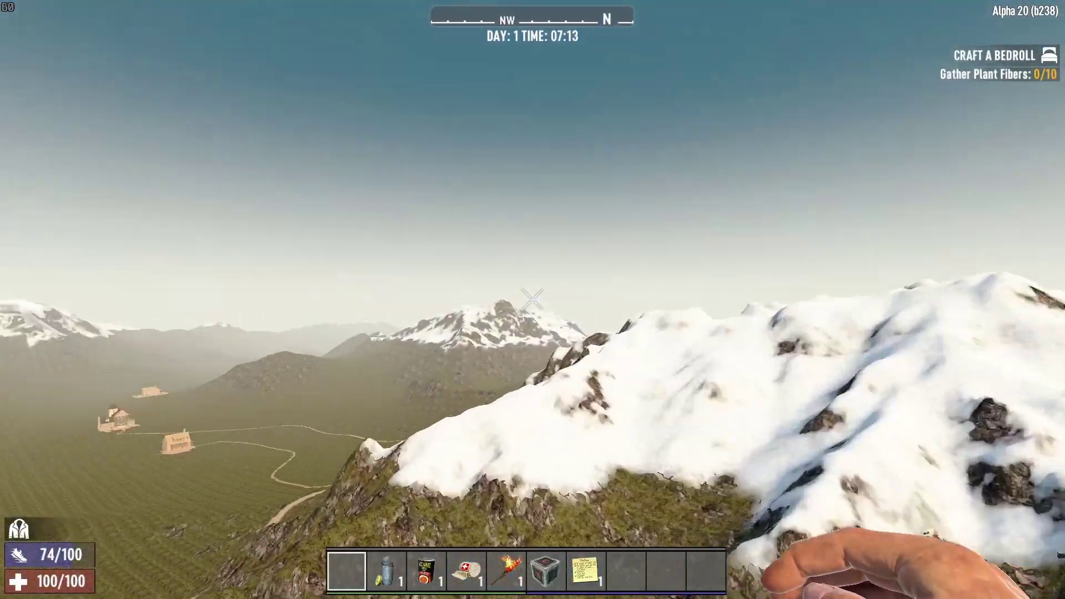
{"action": "key", "text": "w"}
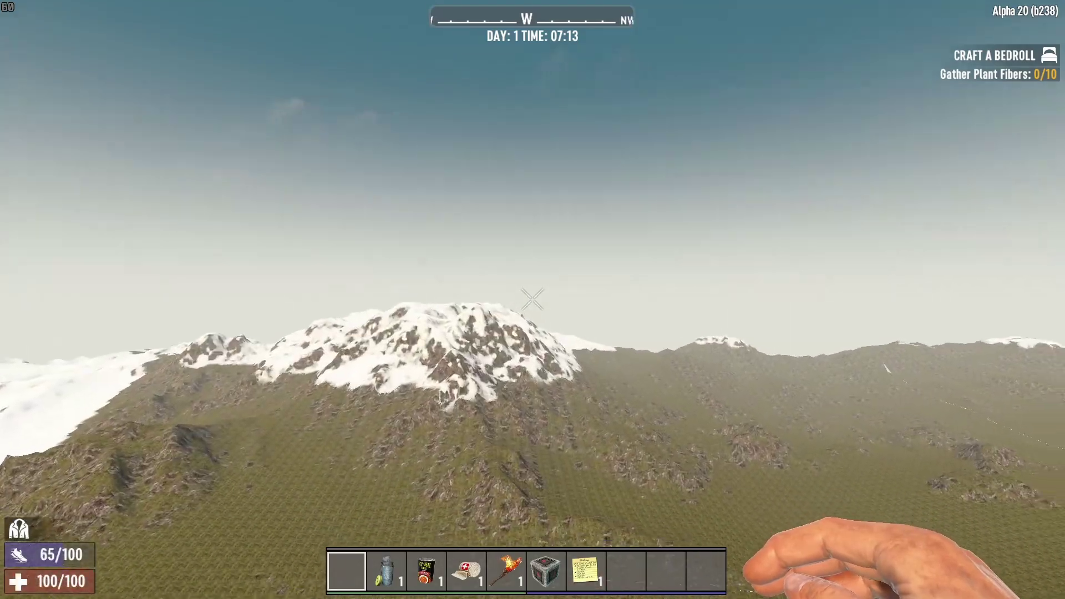
Step: Fly north and east across the plain to inspect the snow-capped mountain up close
{"action": "key", "text": "w"}
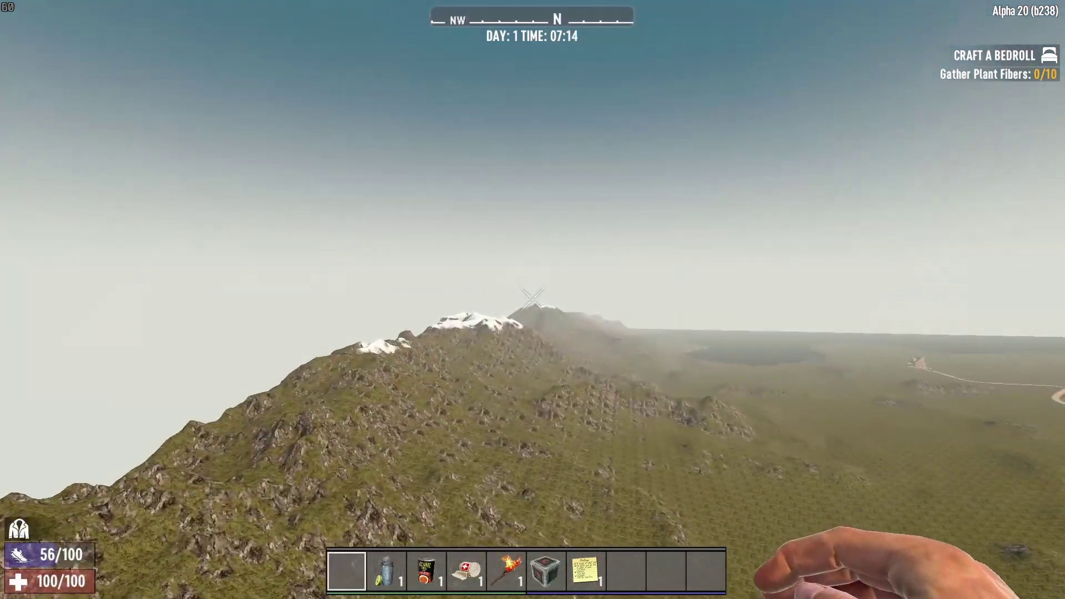
{"action": "key", "text": "w"}
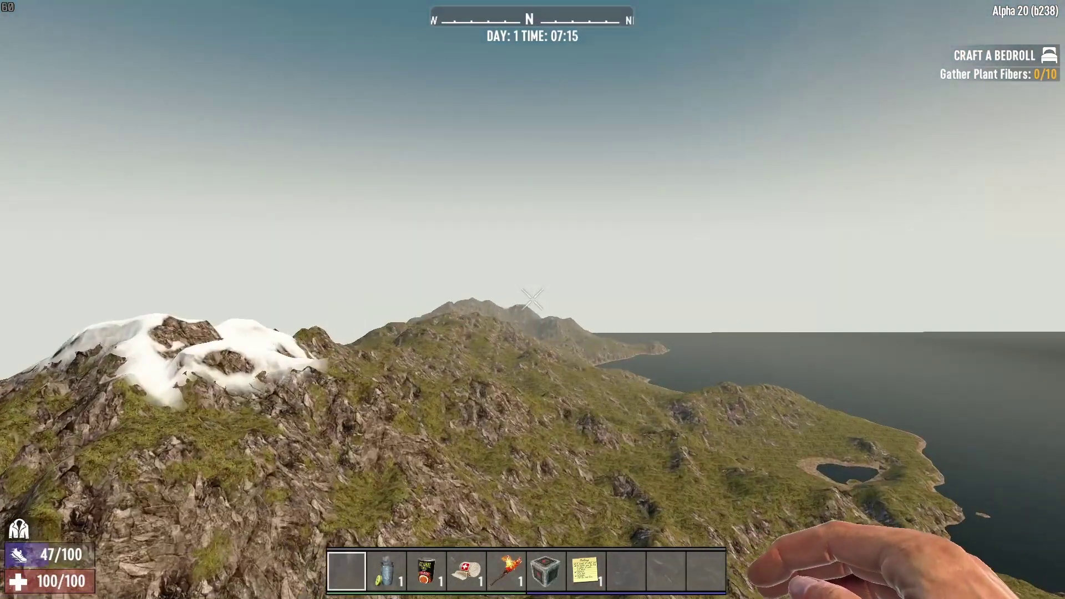
{"action": "key", "text": "w"}
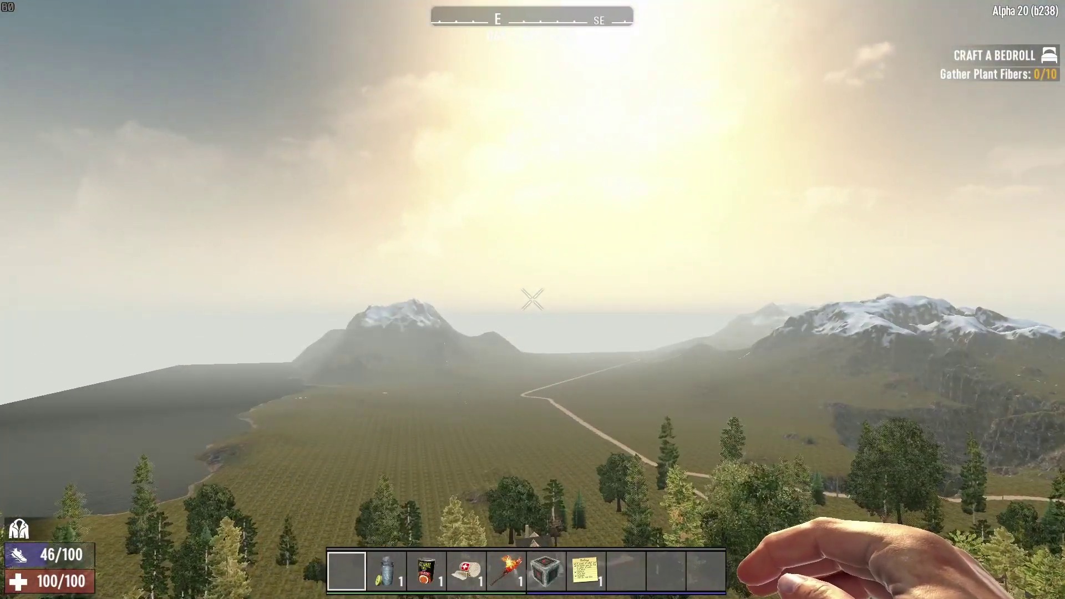
{"action": "key", "text": "w"}
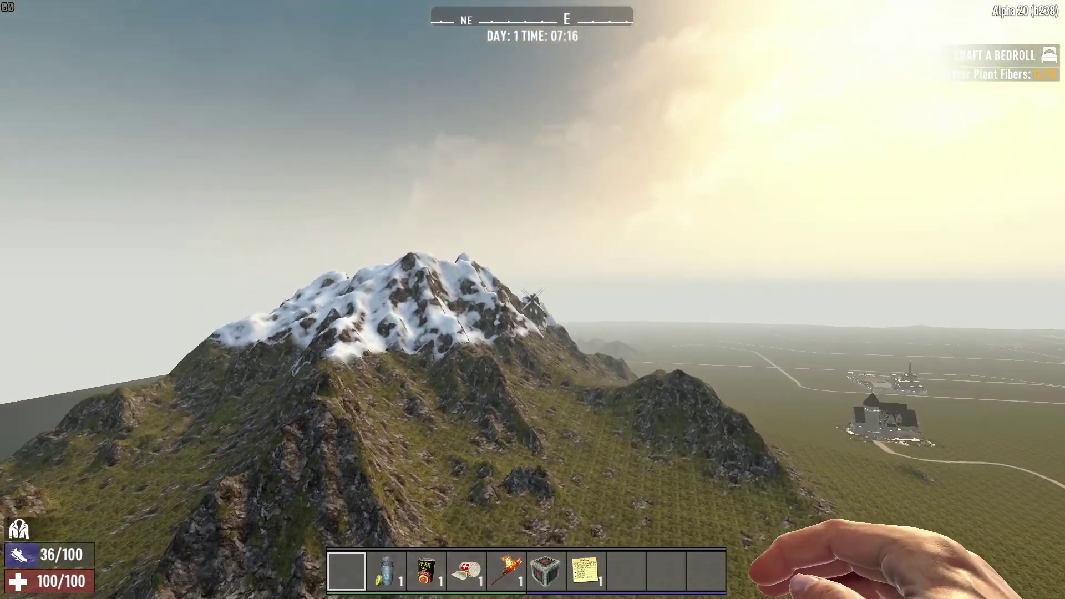
{"action": "key", "text": "w"}
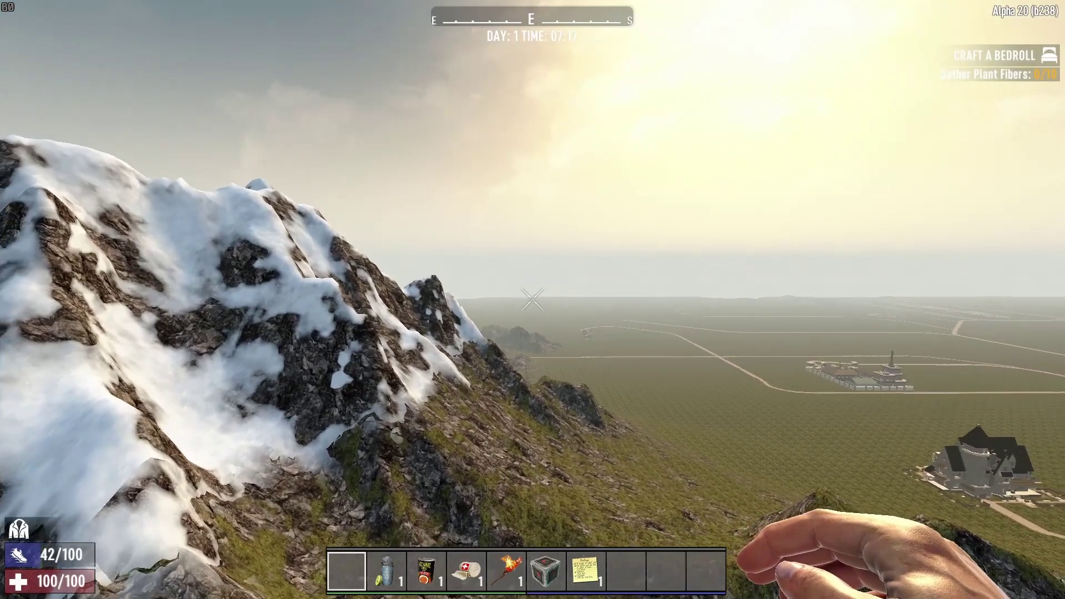
{"action": "key", "text": "w"}
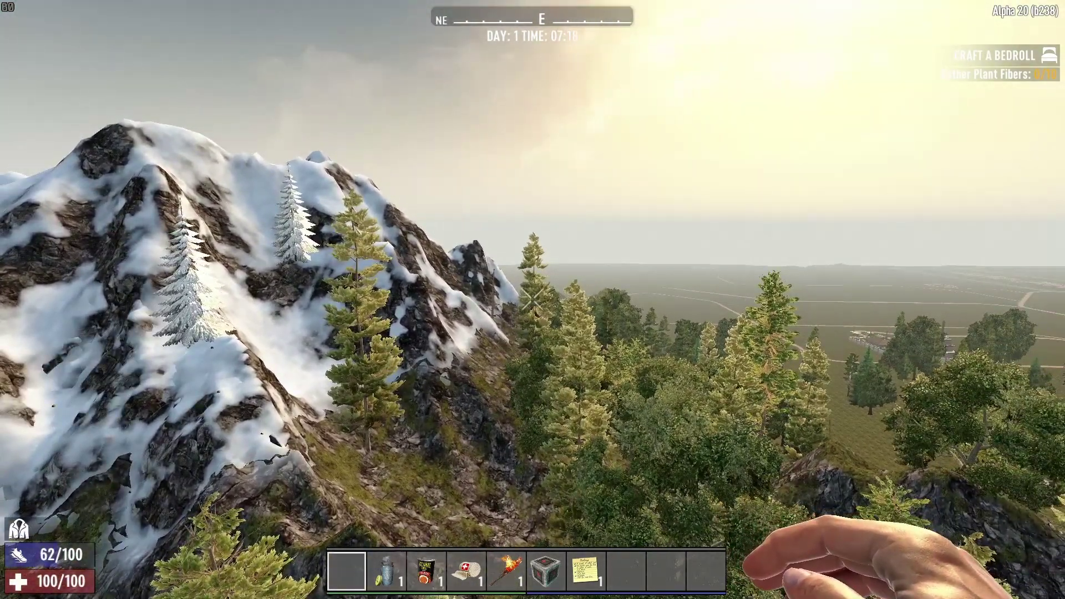
{"action": "key", "text": "w"}
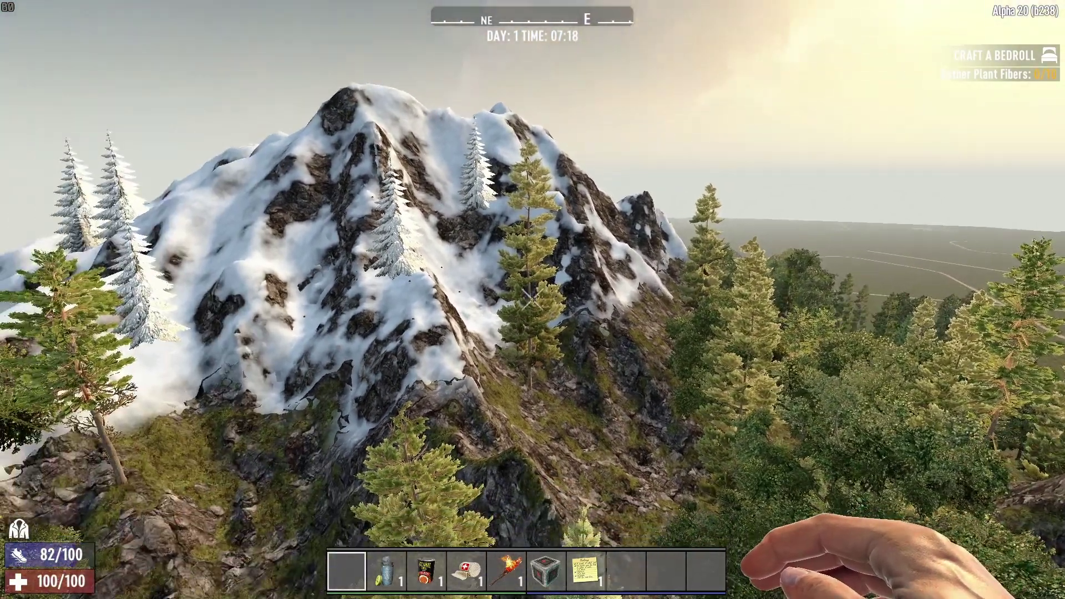
{"action": "key", "text": "w"}
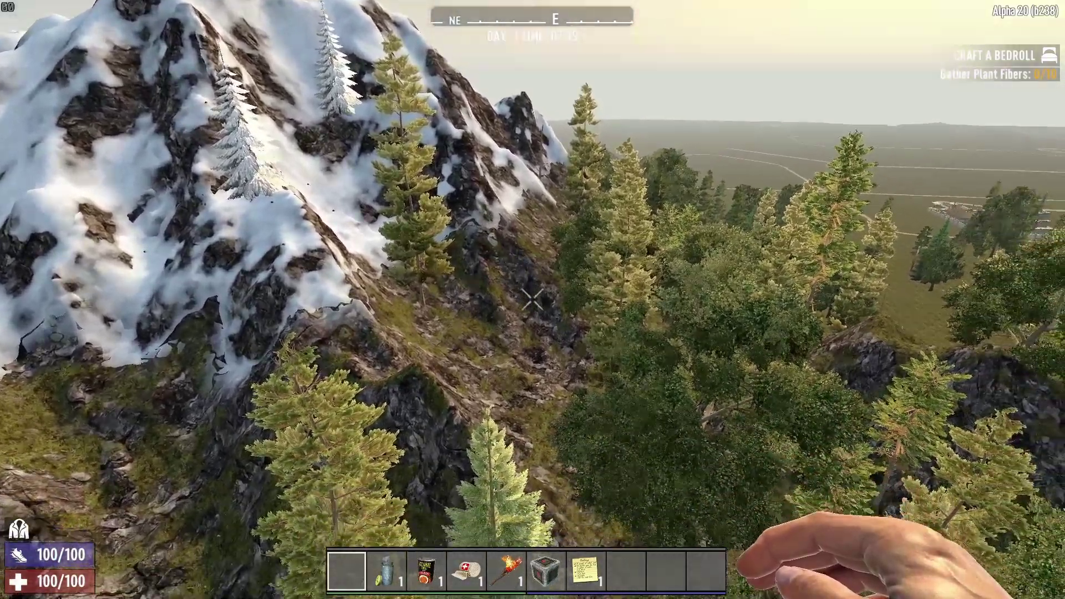